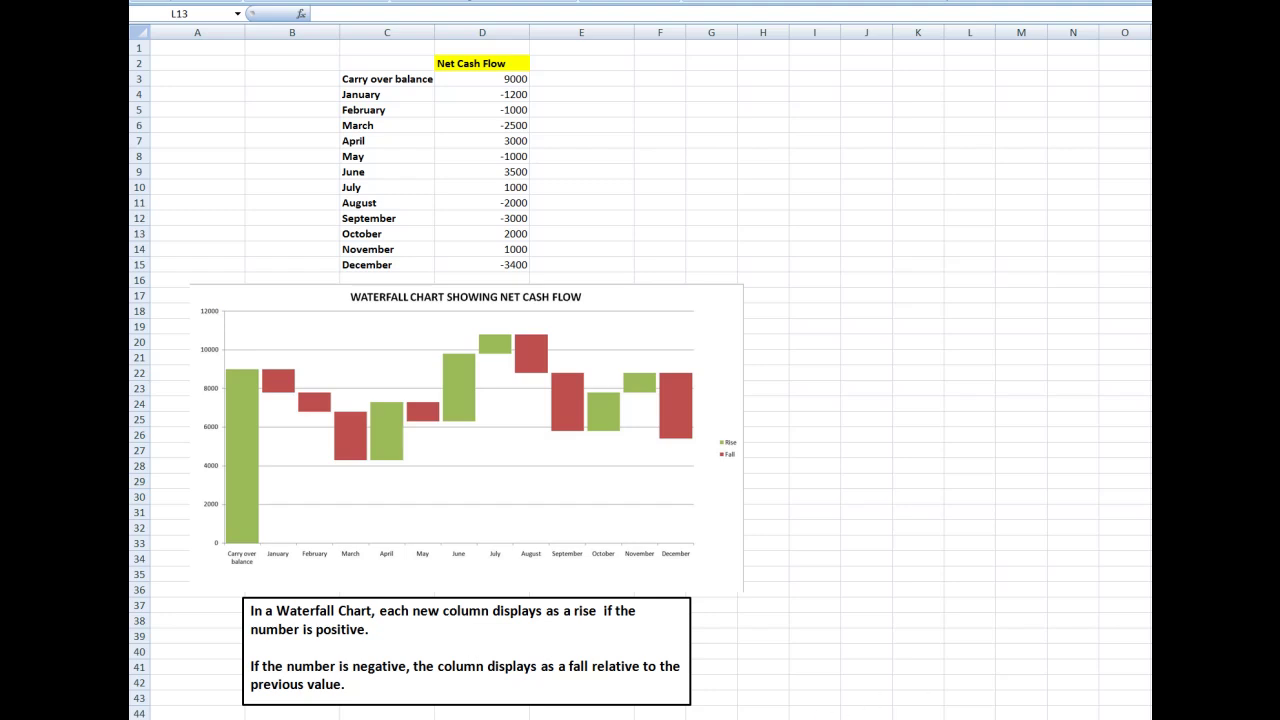
Switch to the worksheet holding only the Net Cash Flow table in A3:B16.
{"action": "left_click", "coordinate": [969, 233]}
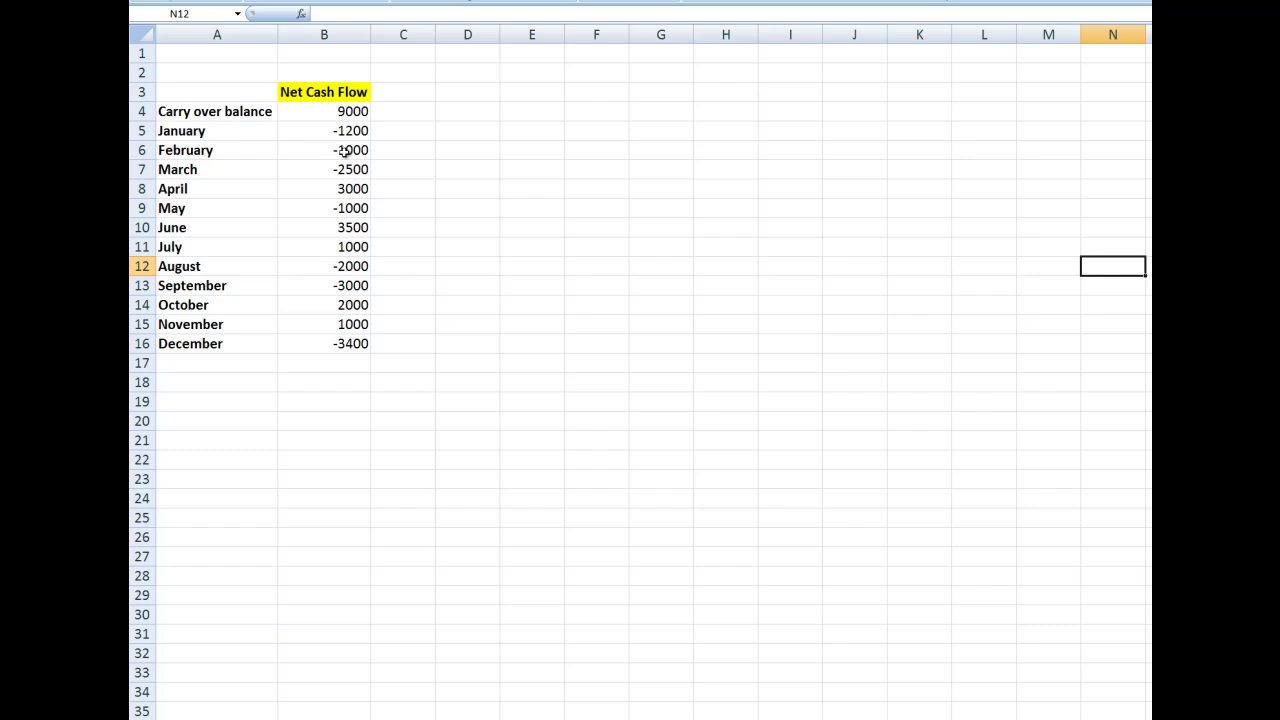
{"action": "left_click_drag", "start_coordinate": [203, 92], "coordinate": [338, 337]}
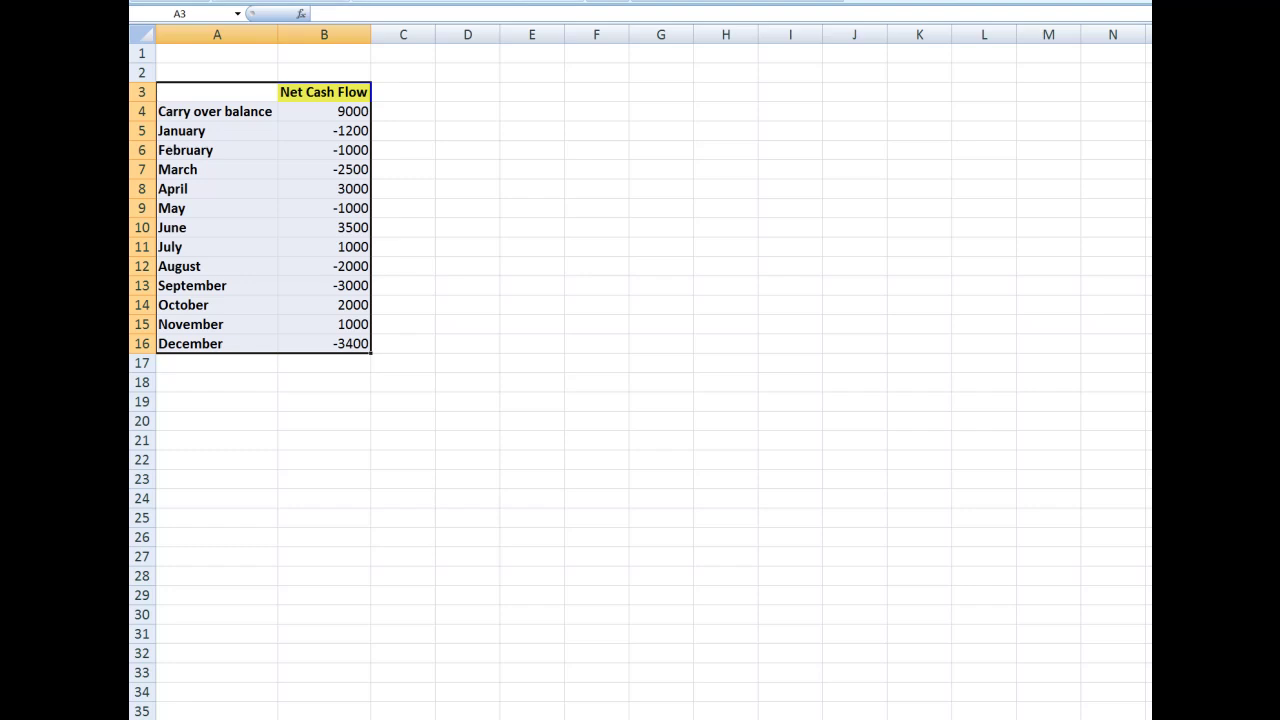
{"action": "left_click", "coordinate": [372, 0]}
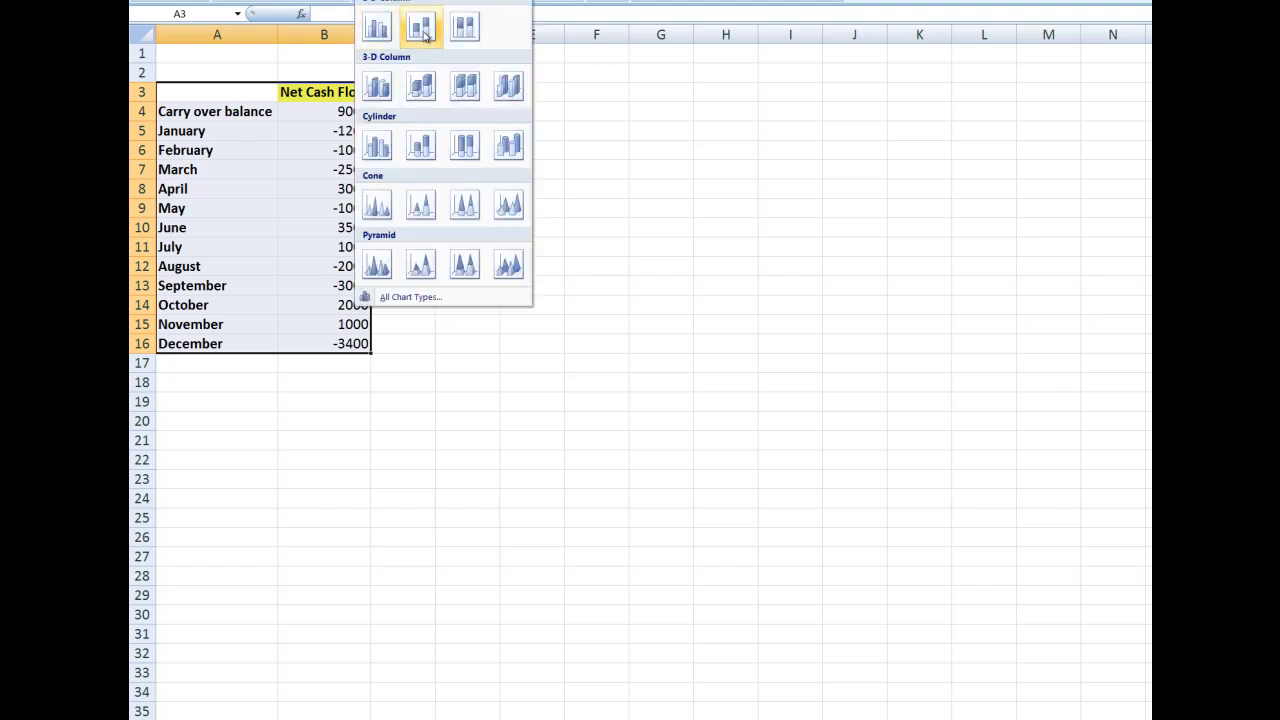
{"action": "left_click", "coordinate": [377, 24]}
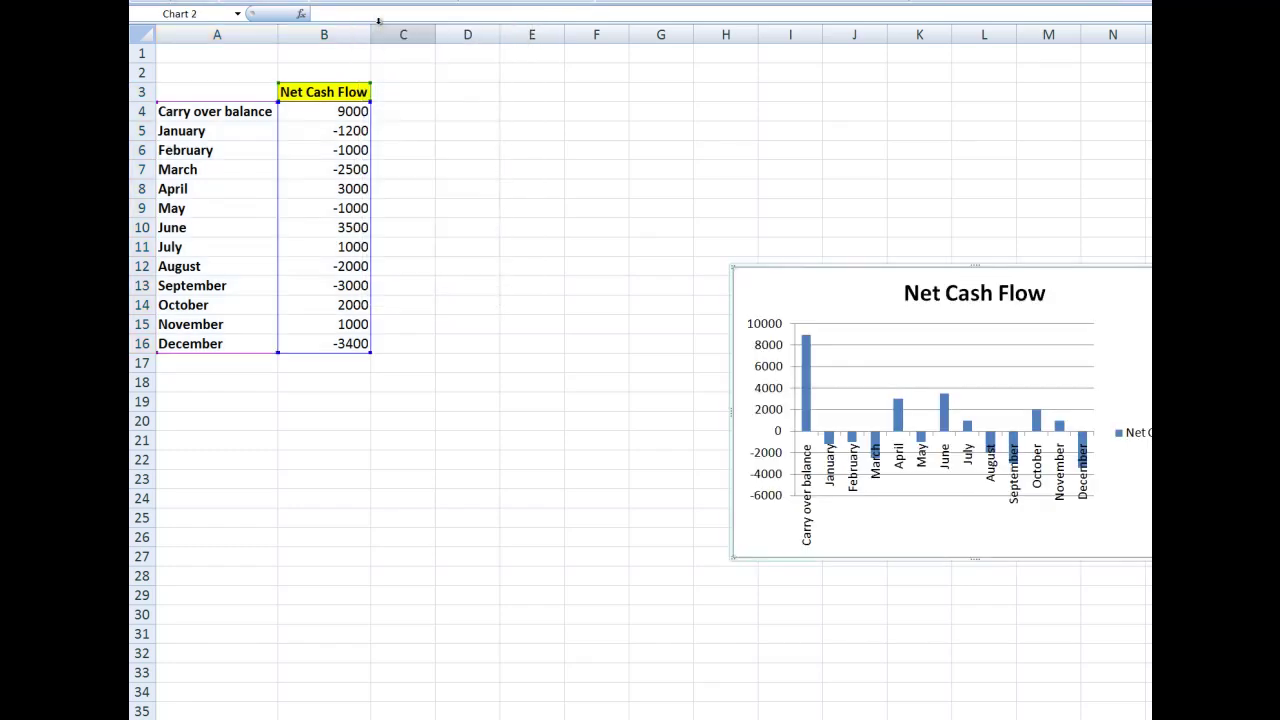
{"action": "left_click_drag", "start_coordinate": [1158, 310], "coordinate": [827, 129]}
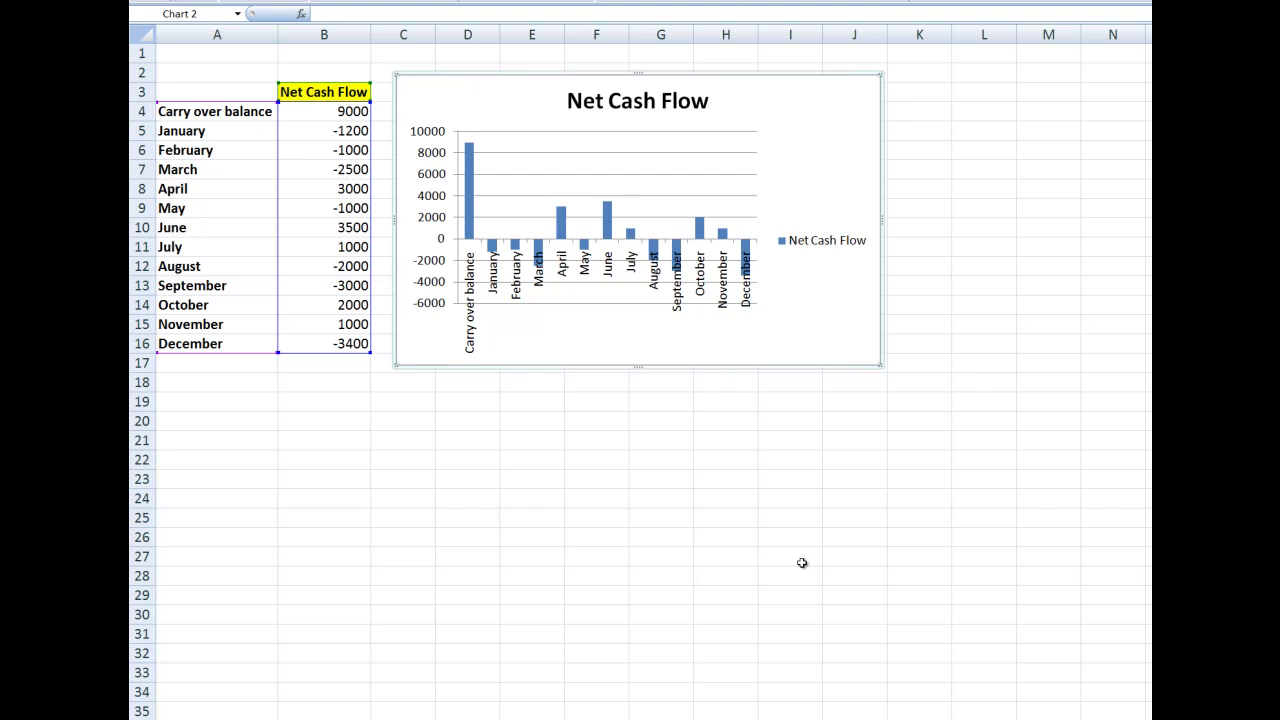
{"action": "key", "text": "Delete"}
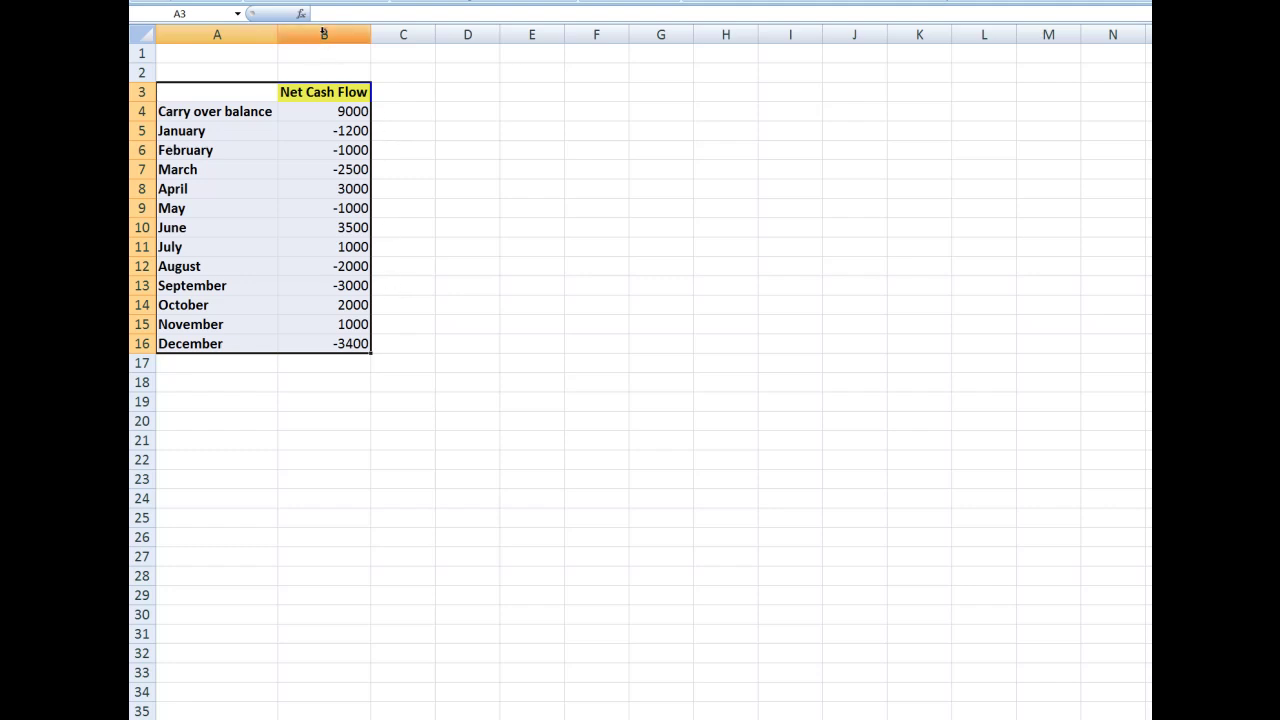
Insert three blank columns B:D before the Net Cash Flow column.
{"action": "left_click_drag", "start_coordinate": [323, 33], "coordinate": [450, 34]}
{"action": "right_click", "coordinate": [451, 38]}
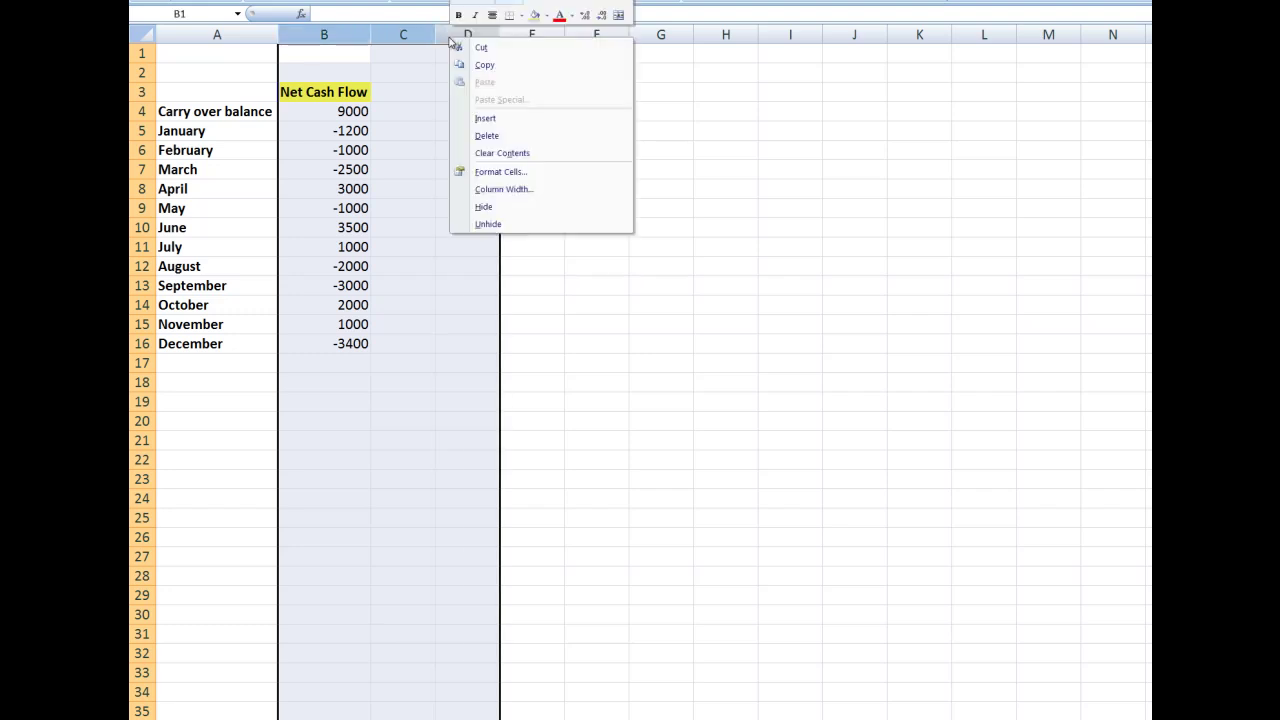
{"action": "left_click", "coordinate": [510, 121]}
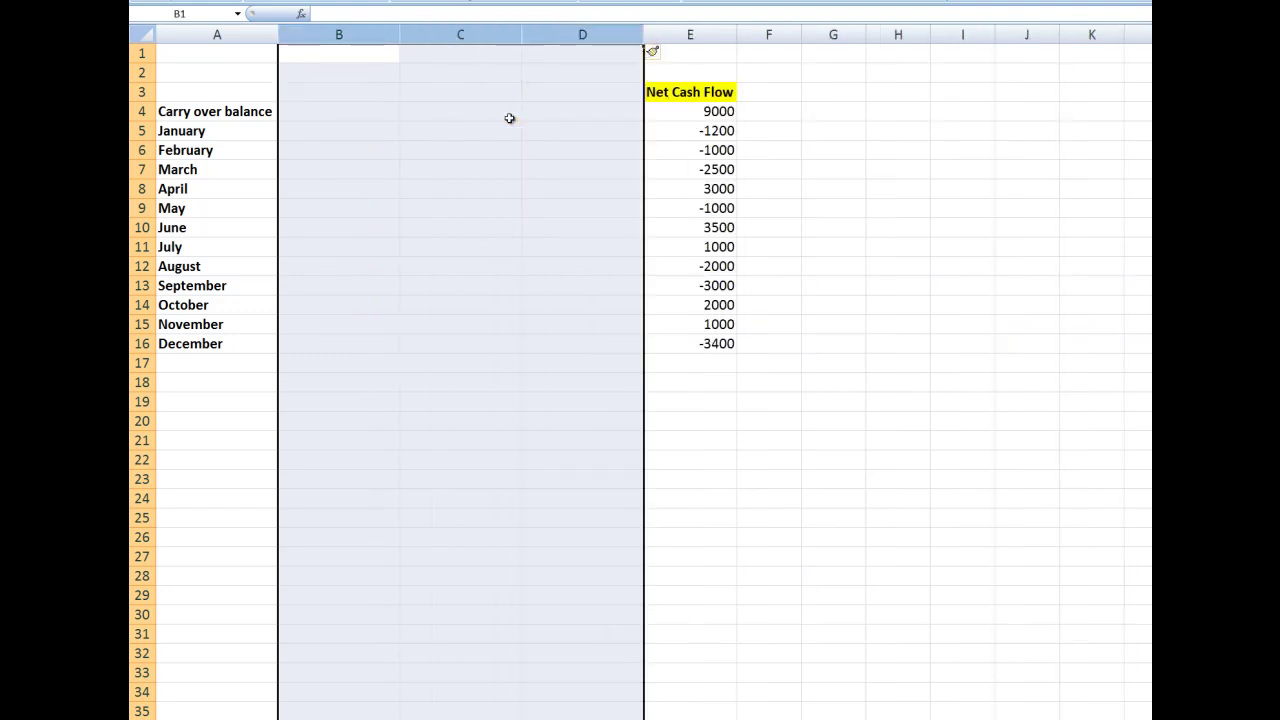
Enter the headers Base, Fall and Rise in B3, C3 and D3.
{"action": "left_click", "coordinate": [329, 92]}
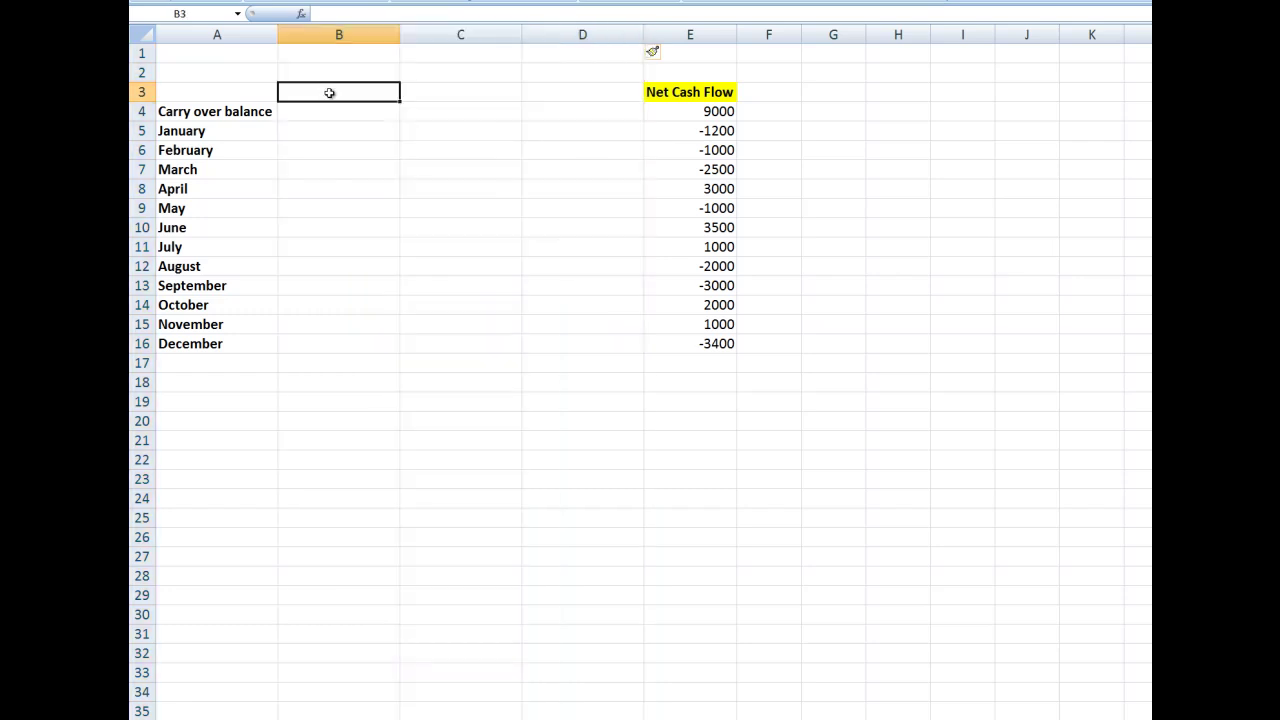
{"action": "type", "text": "Base"}
{"action": "key", "text": "Tab"}
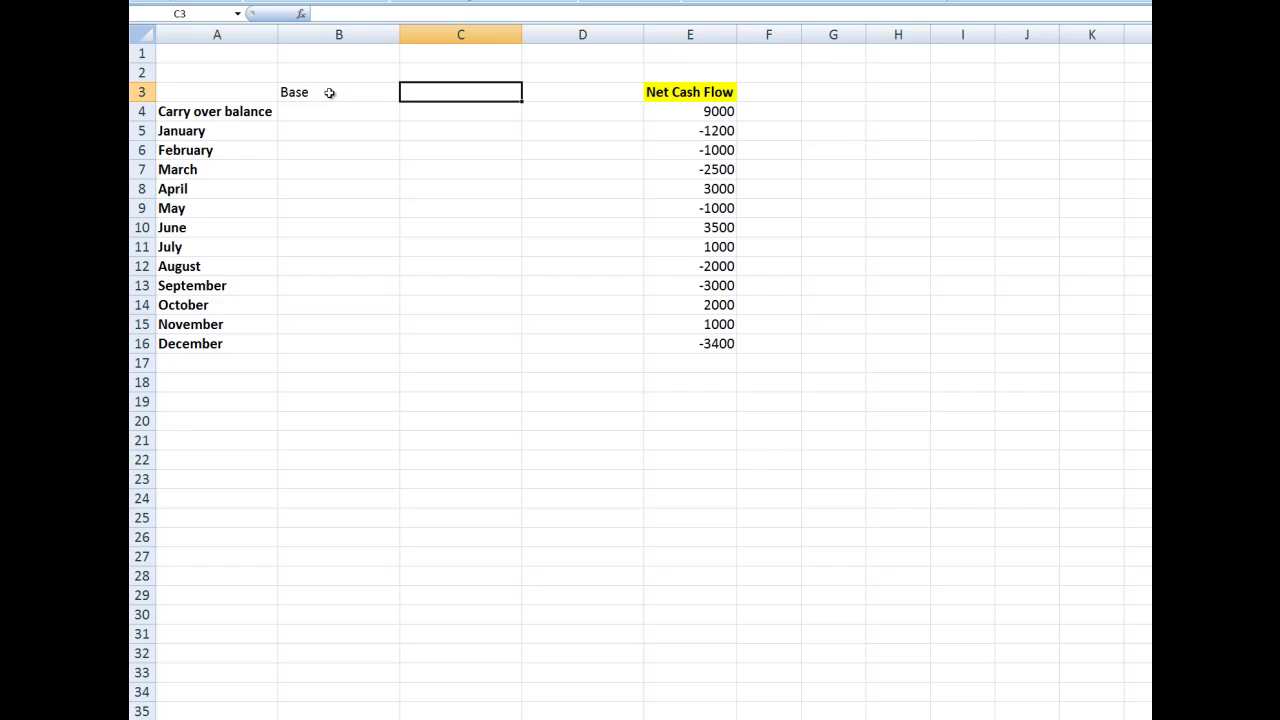
{"action": "type", "text": "Fa"}
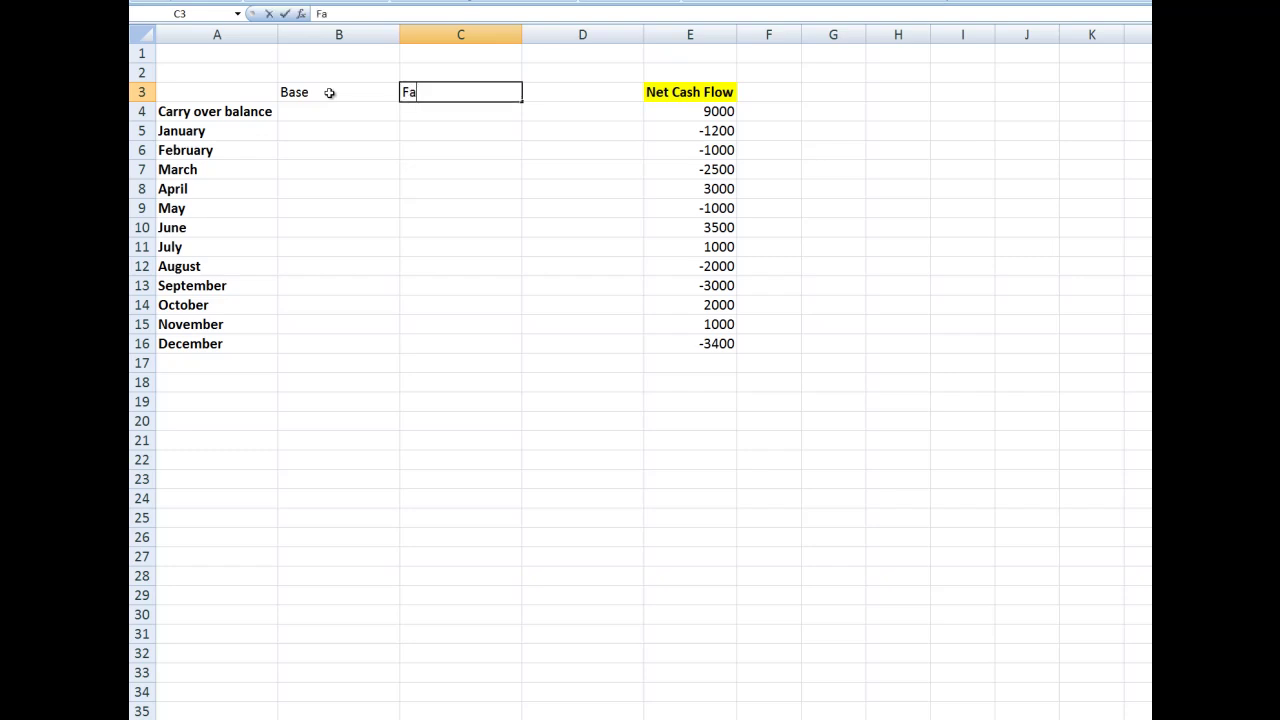
{"action": "type", "text": "ll"}
{"action": "key", "text": "Tab"}
{"action": "type", "text": "Rise"}
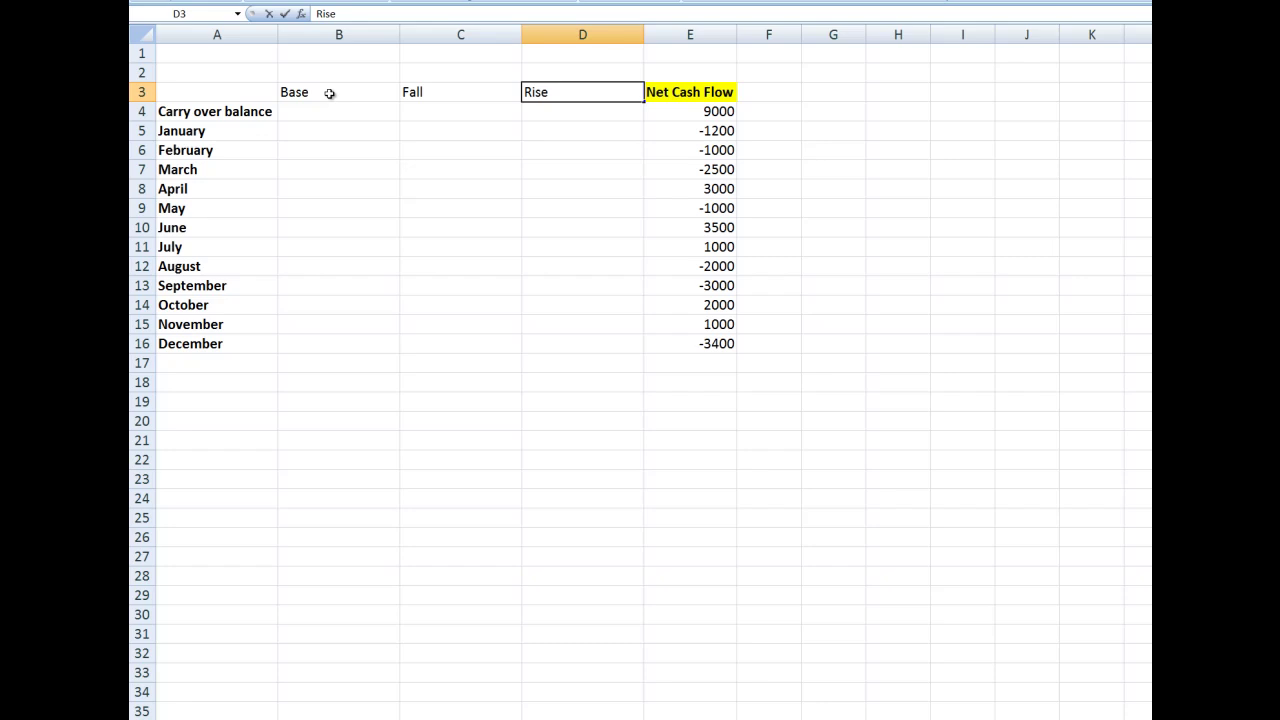
Enter =IF(E4<=0,-E4,0) in C4 and fill it down to C16.
{"action": "left_click", "coordinate": [431, 113]}
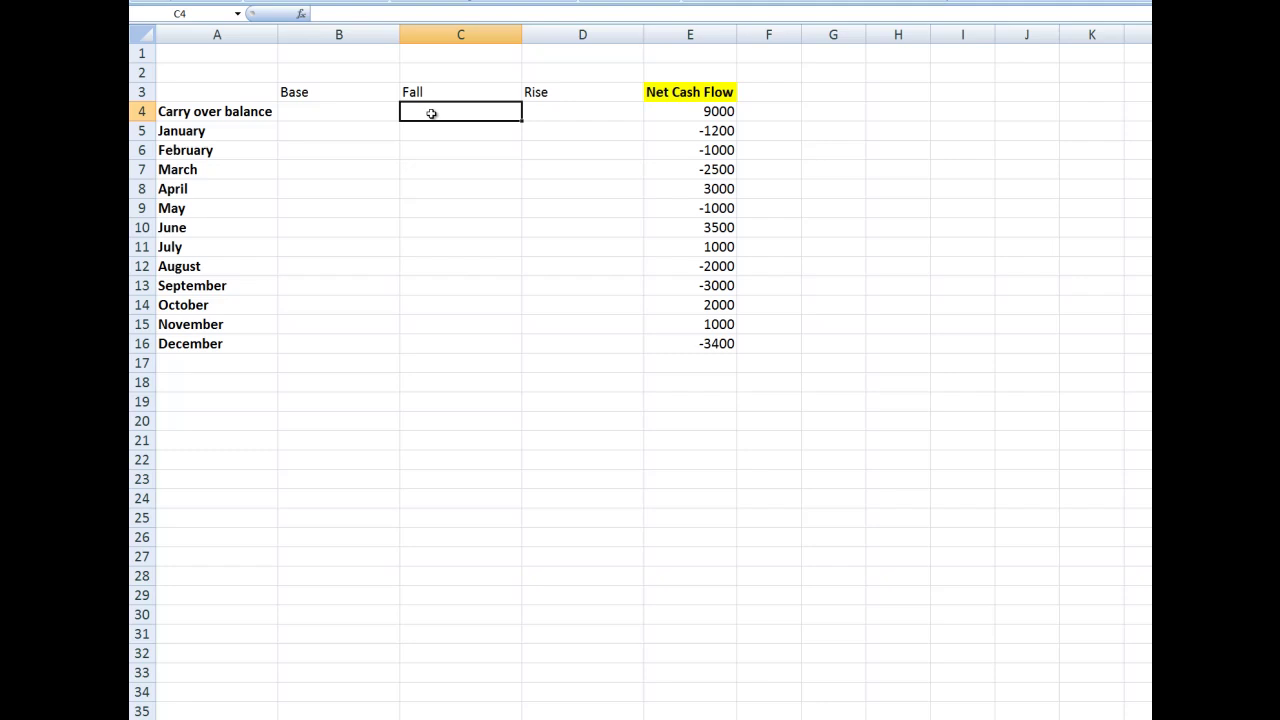
{"action": "type", "text": "=i"}
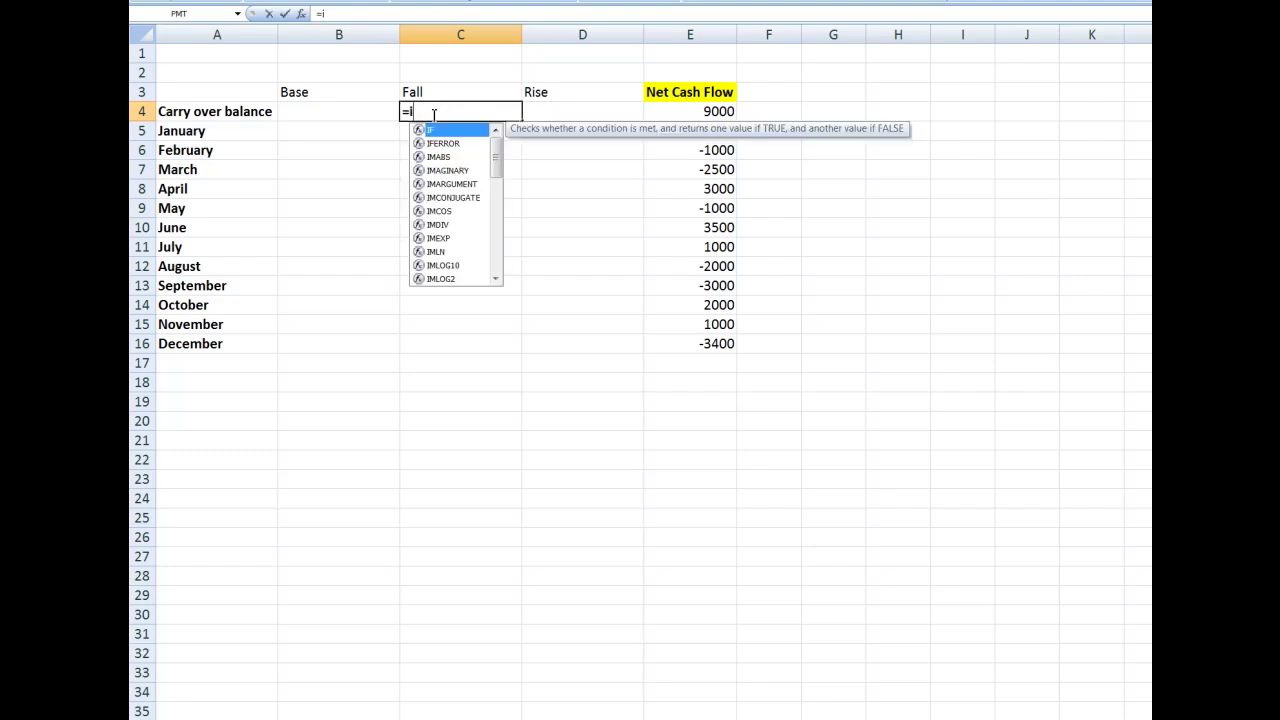
{"action": "type", "text": "f"}
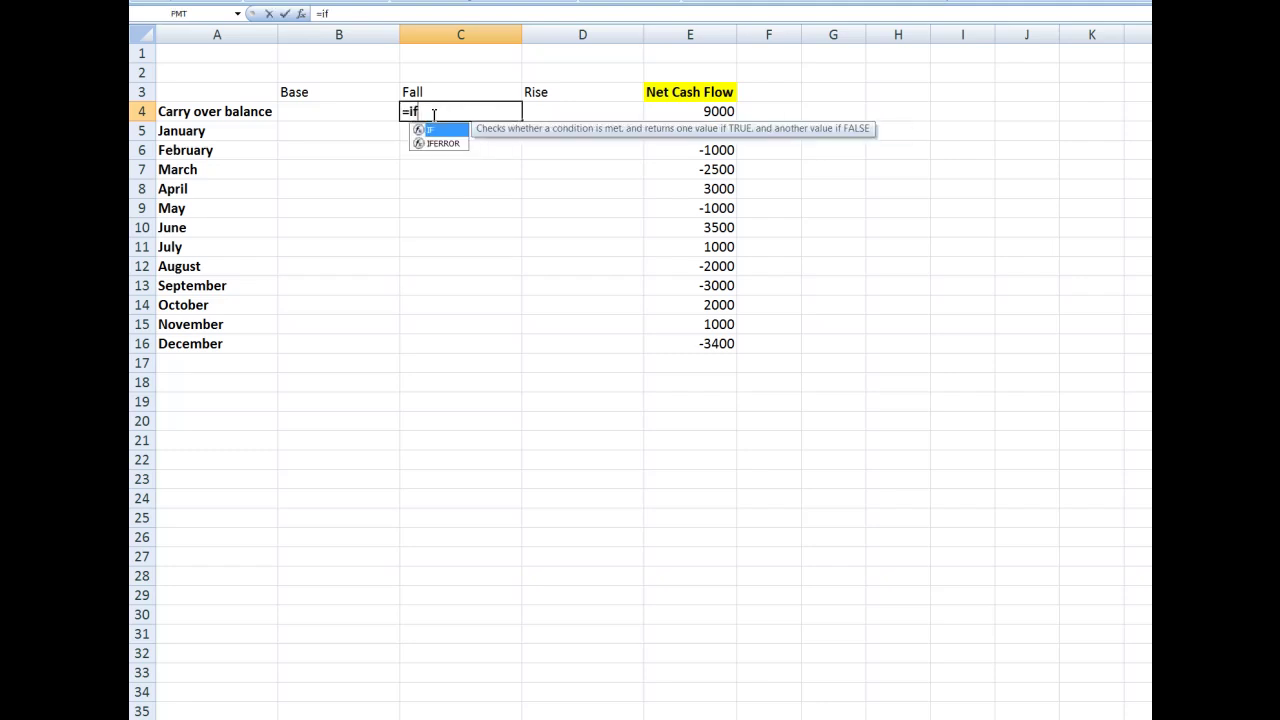
{"action": "type", "text": "(e4"}
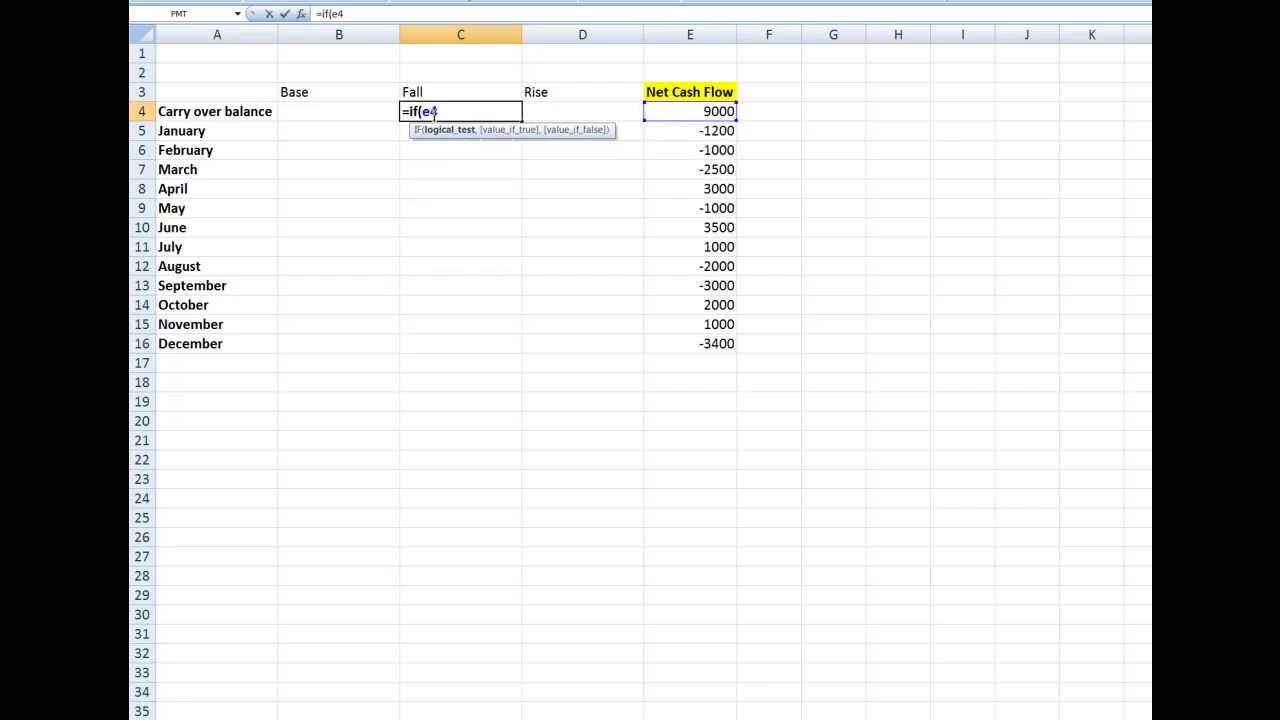
{"action": "type", "text": "<=0,"}
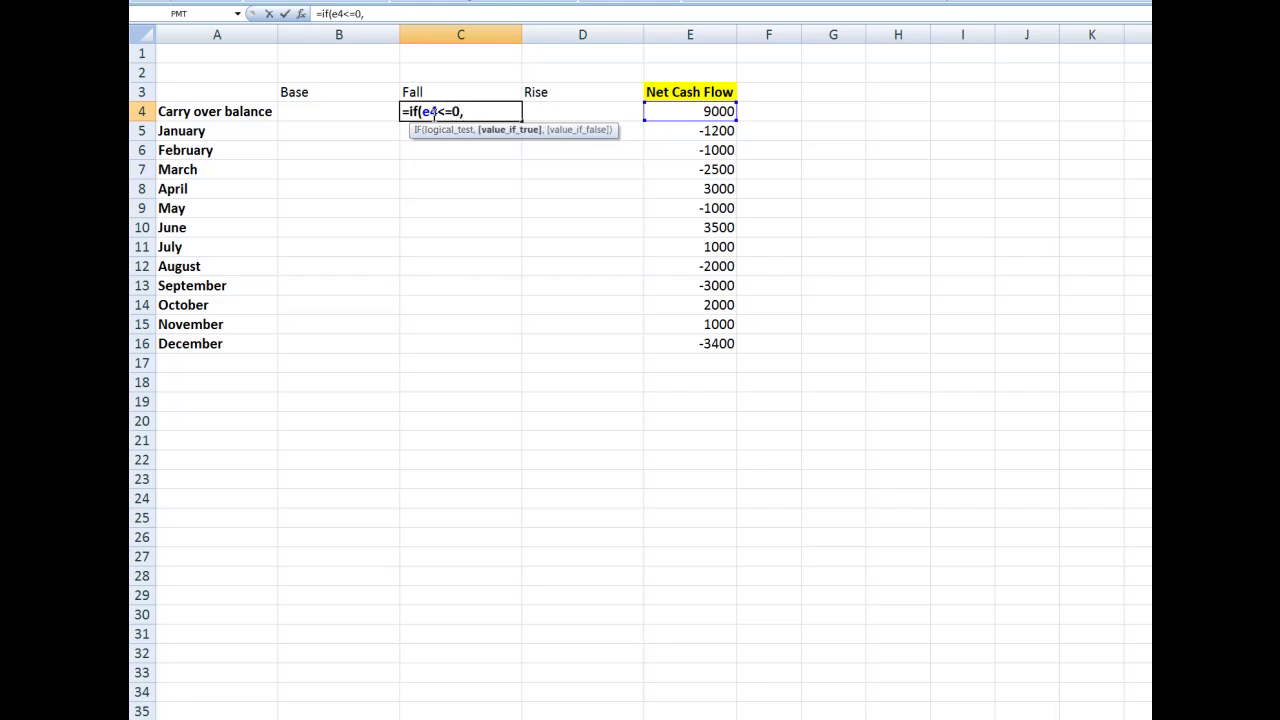
{"action": "type", "text": "-e4,0)"}
{"action": "key", "text": "Return"}
{"action": "left_click", "coordinate": [431, 113]}
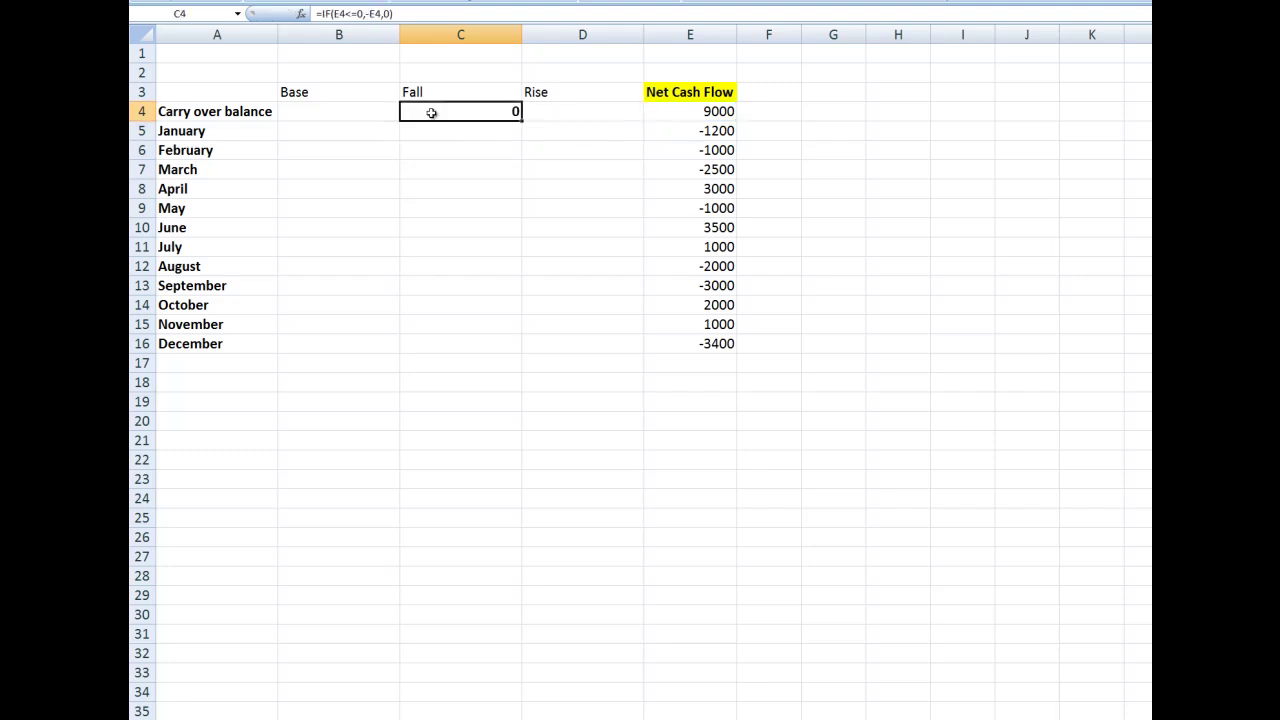
{"action": "left_click_drag", "start_coordinate": [522, 120], "coordinate": [522, 352]}
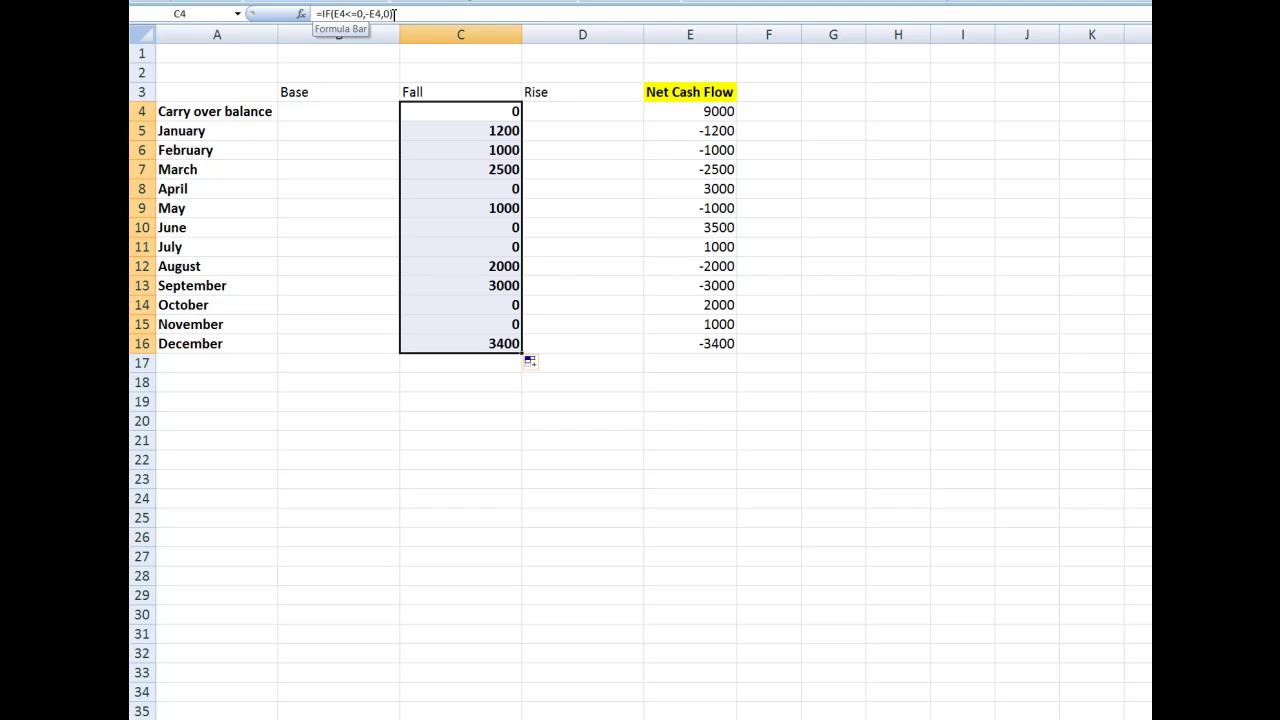
{"action": "left_click", "coordinate": [587, 116]}
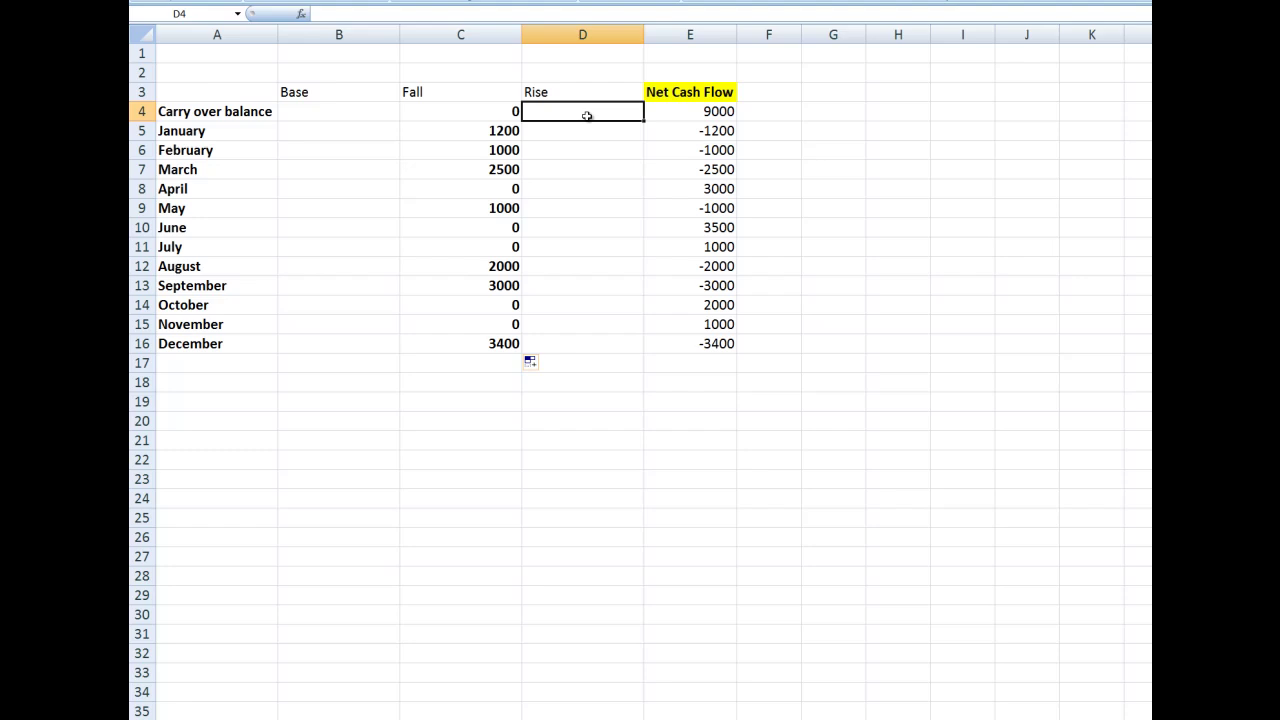
Enter =IF(E4>0,E4,0) in D4 and fill it down to D16.
{"action": "type", "text": "="}
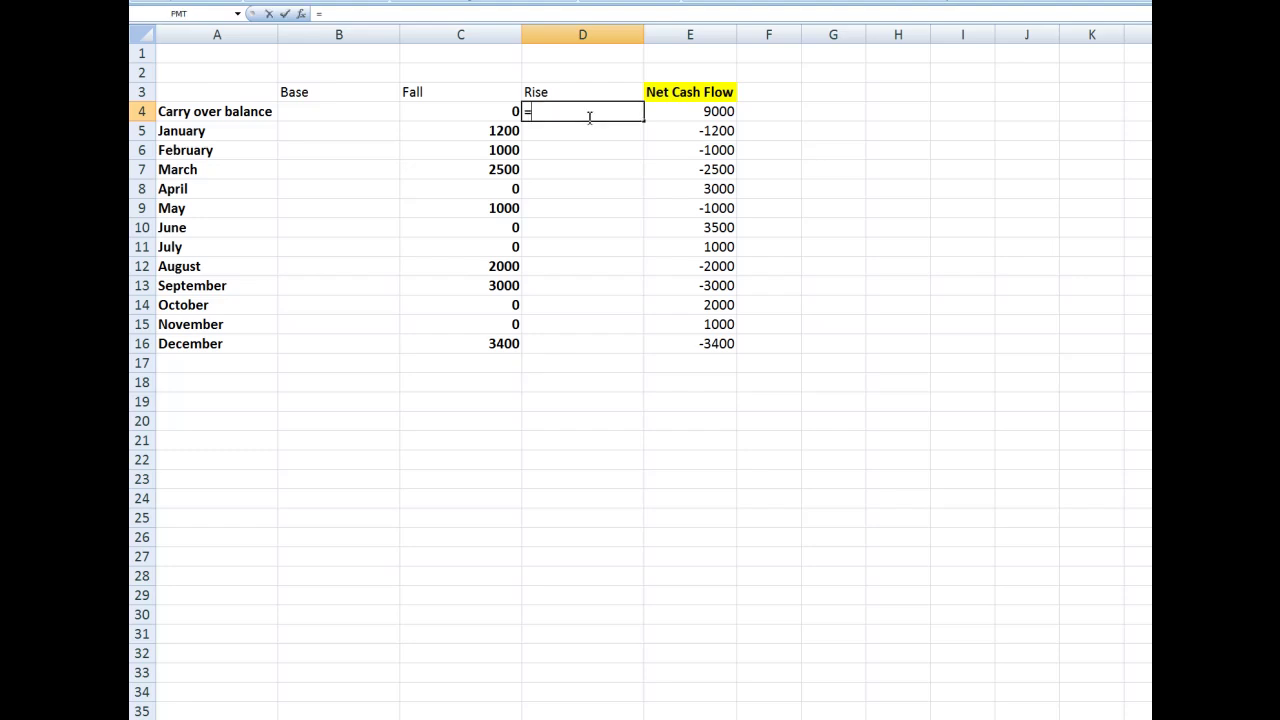
{"action": "type", "text": "e"}
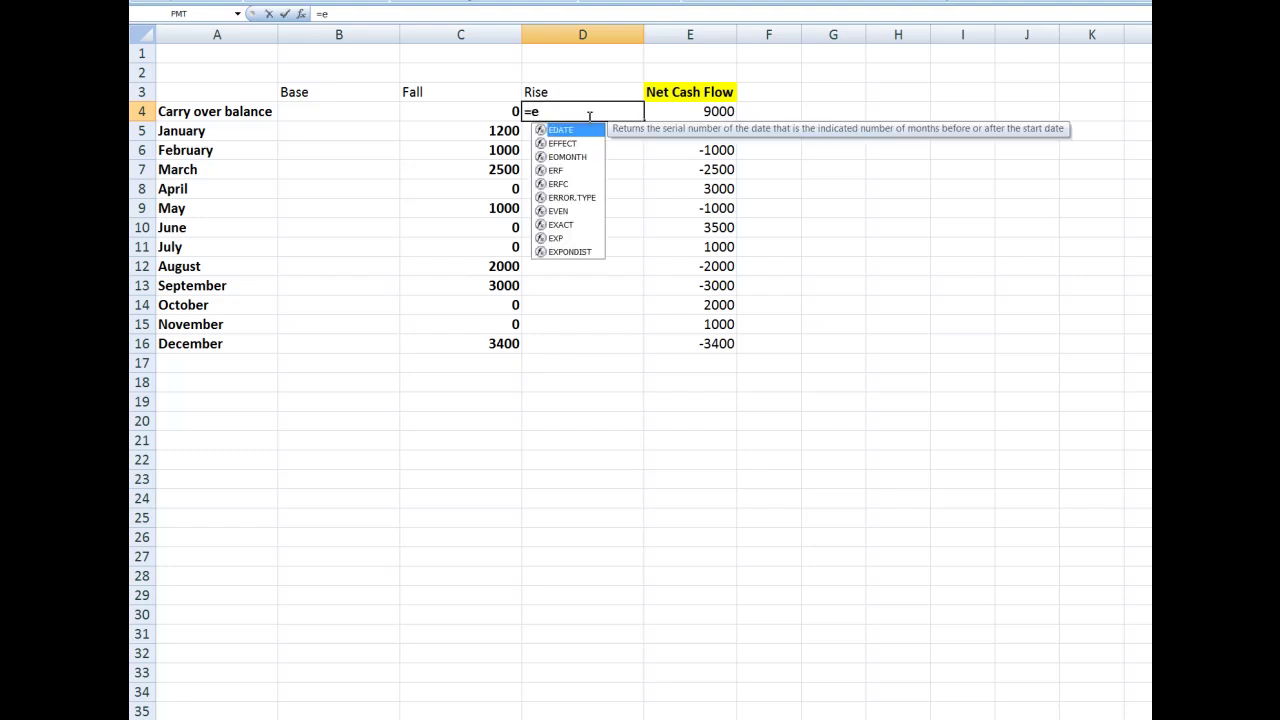
{"action": "key", "text": "BackSpace"}
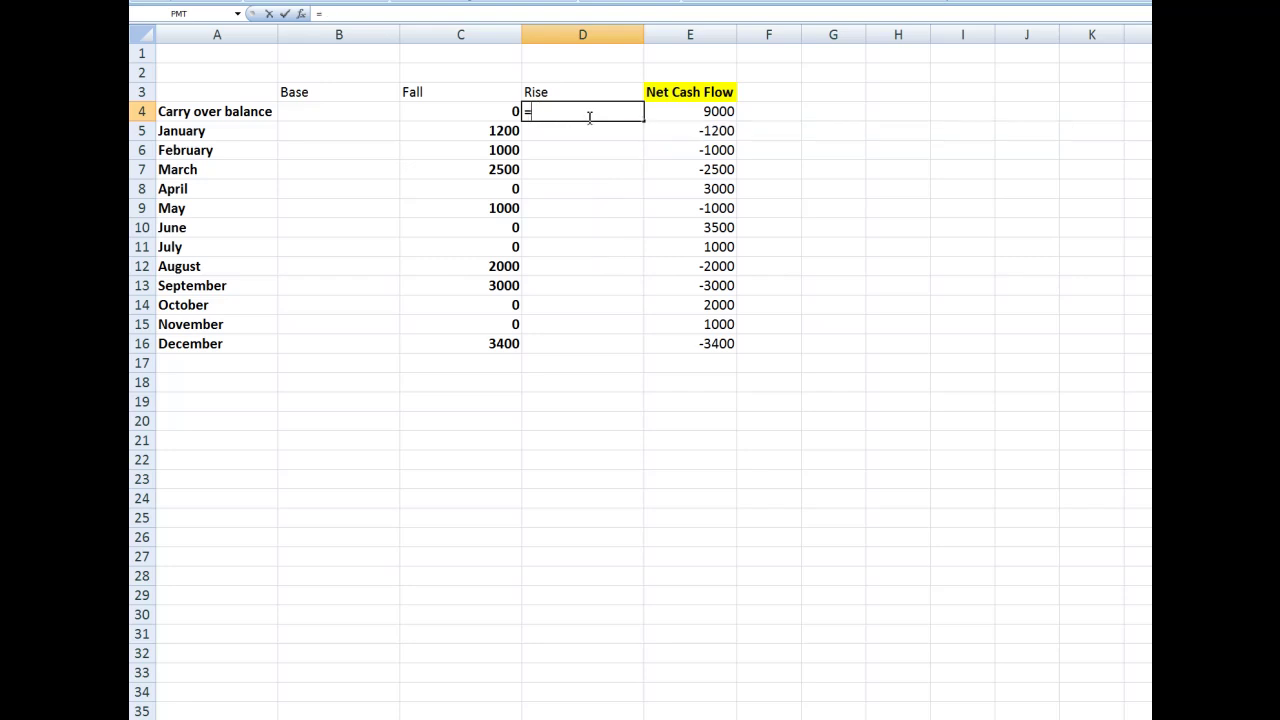
{"action": "type", "text": "if("}
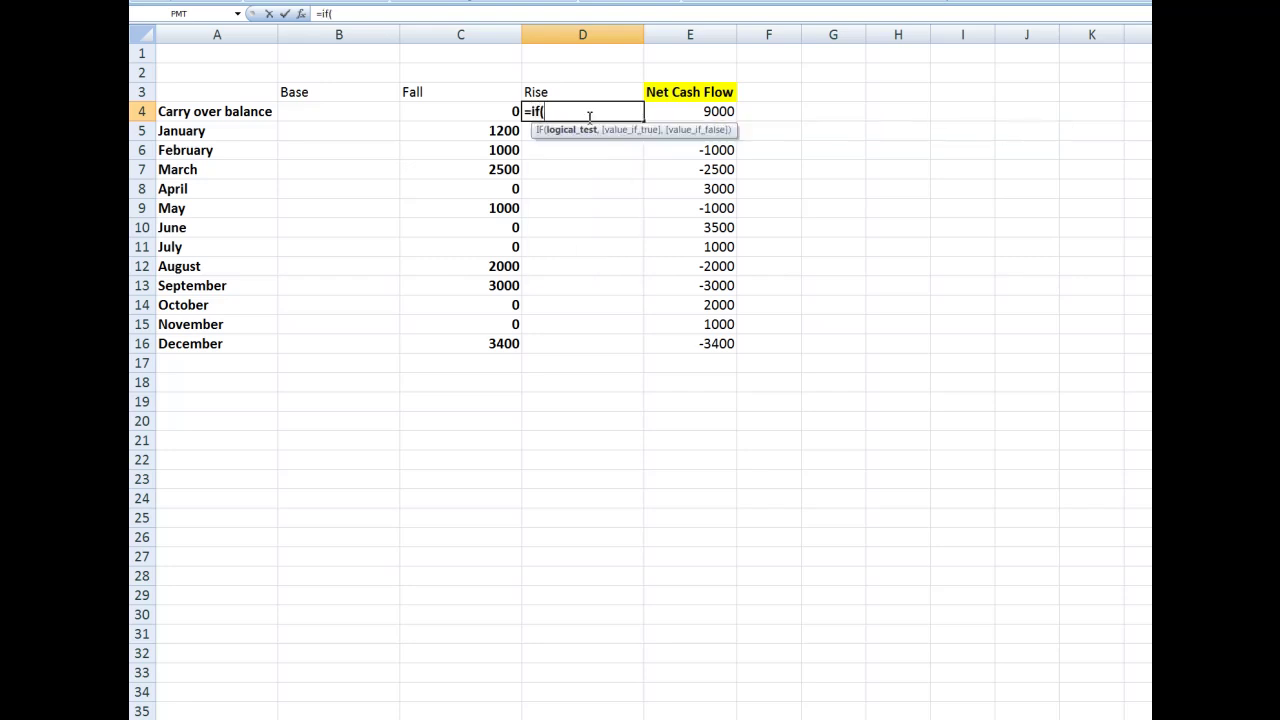
{"action": "type", "text": "e"}
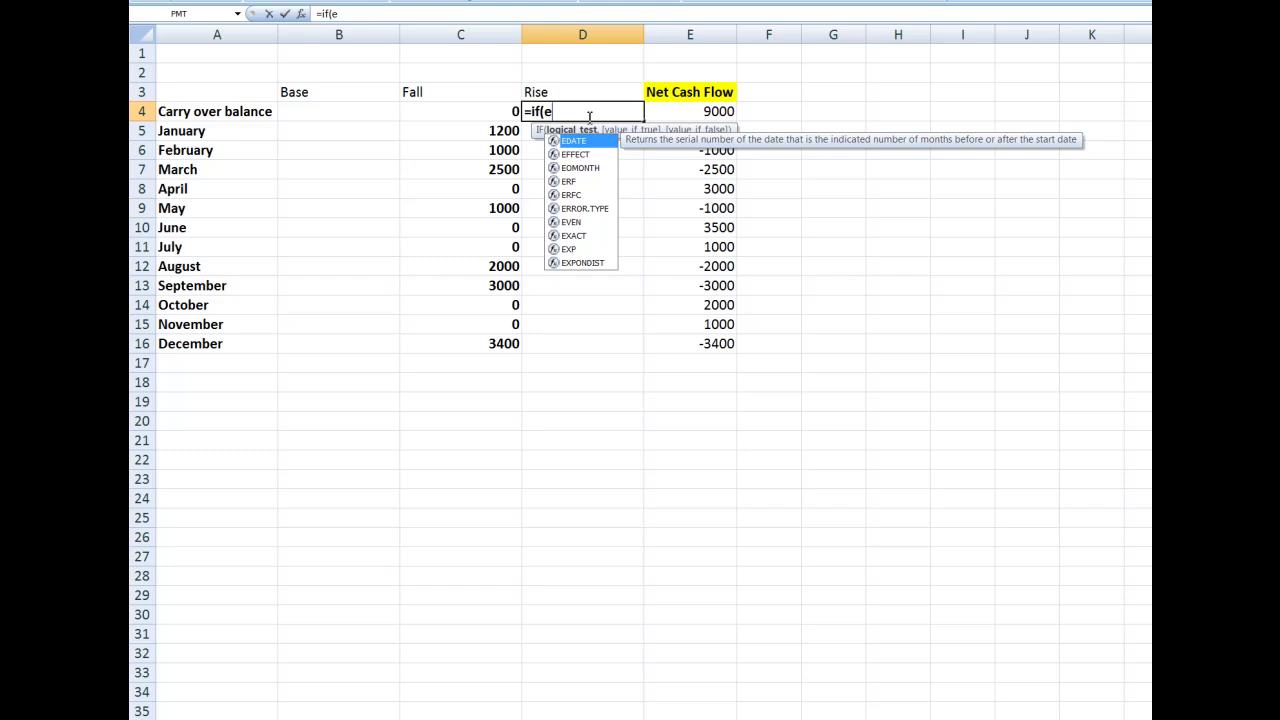
{"action": "type", "text": "4"}
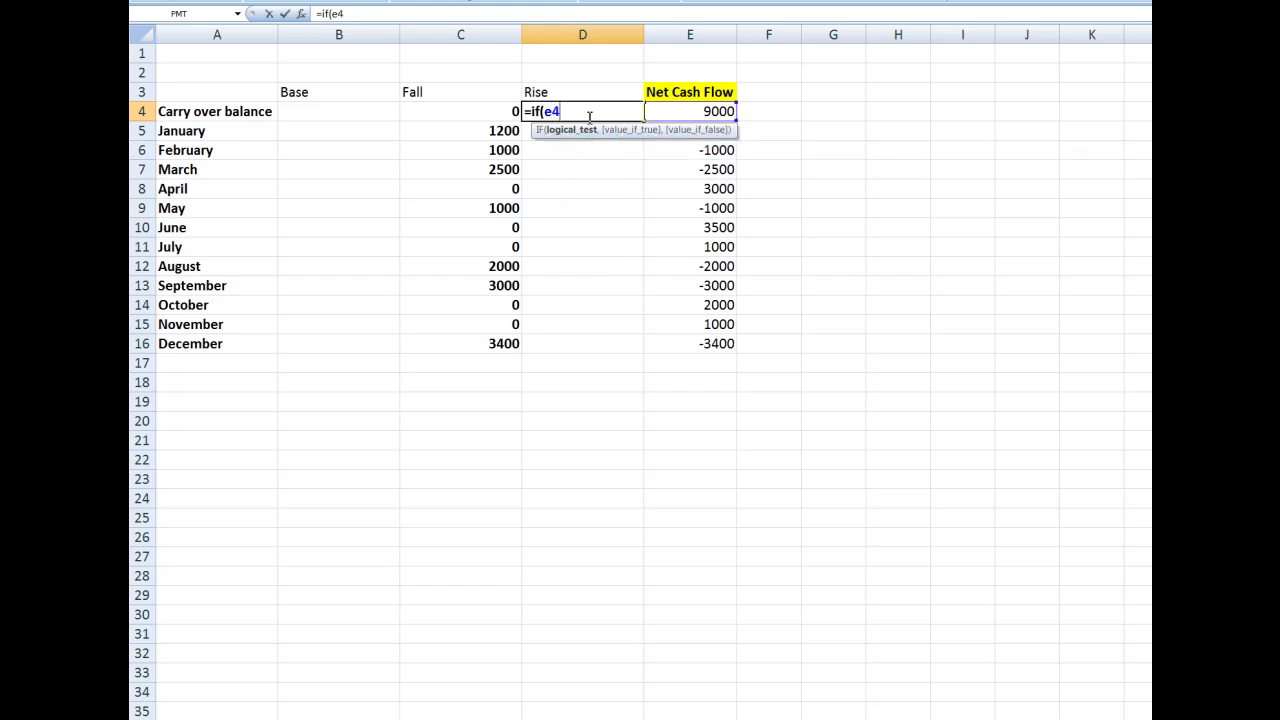
{"action": "type", "text": ">0,"}
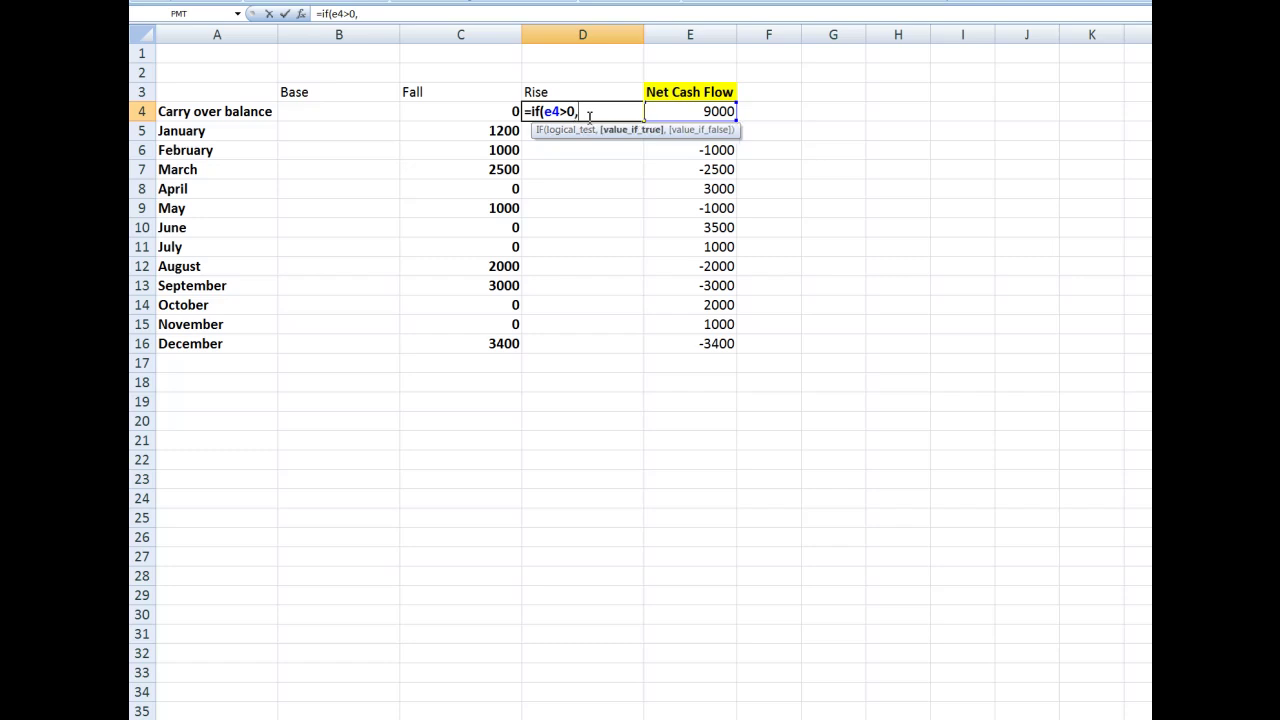
{"action": "type", "text": "e4,0)"}
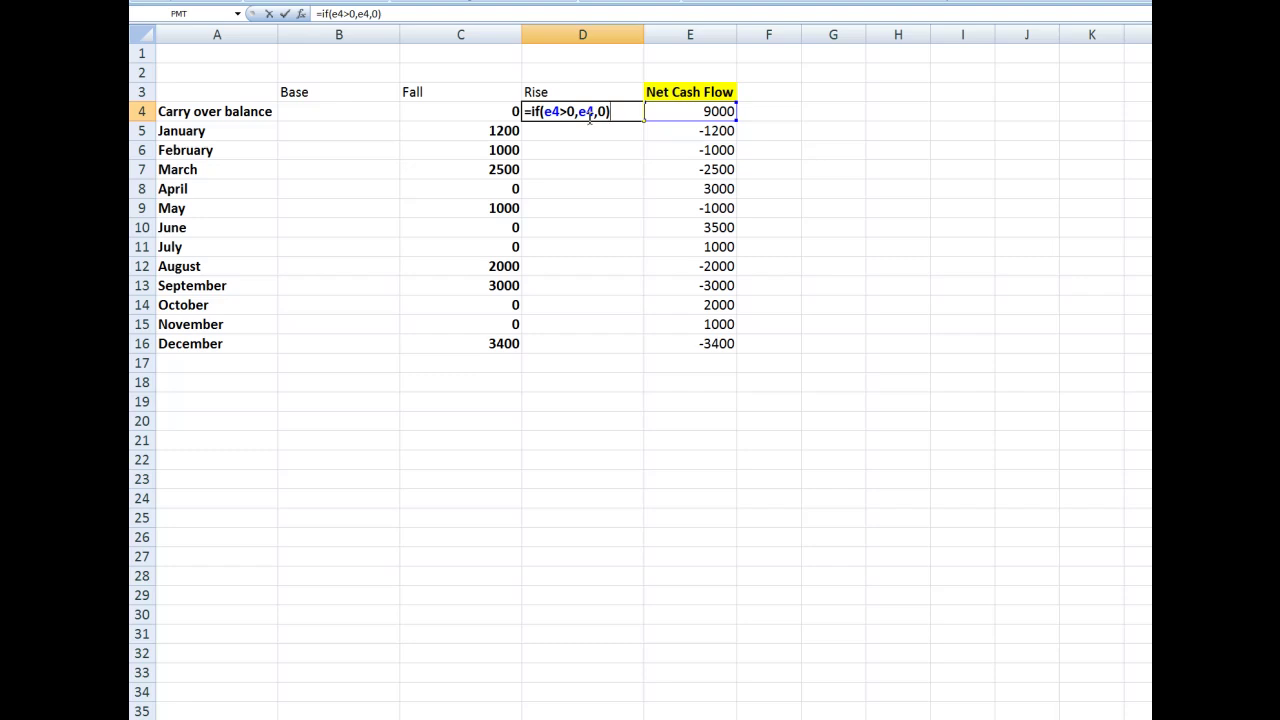
{"action": "key", "text": "Return"}
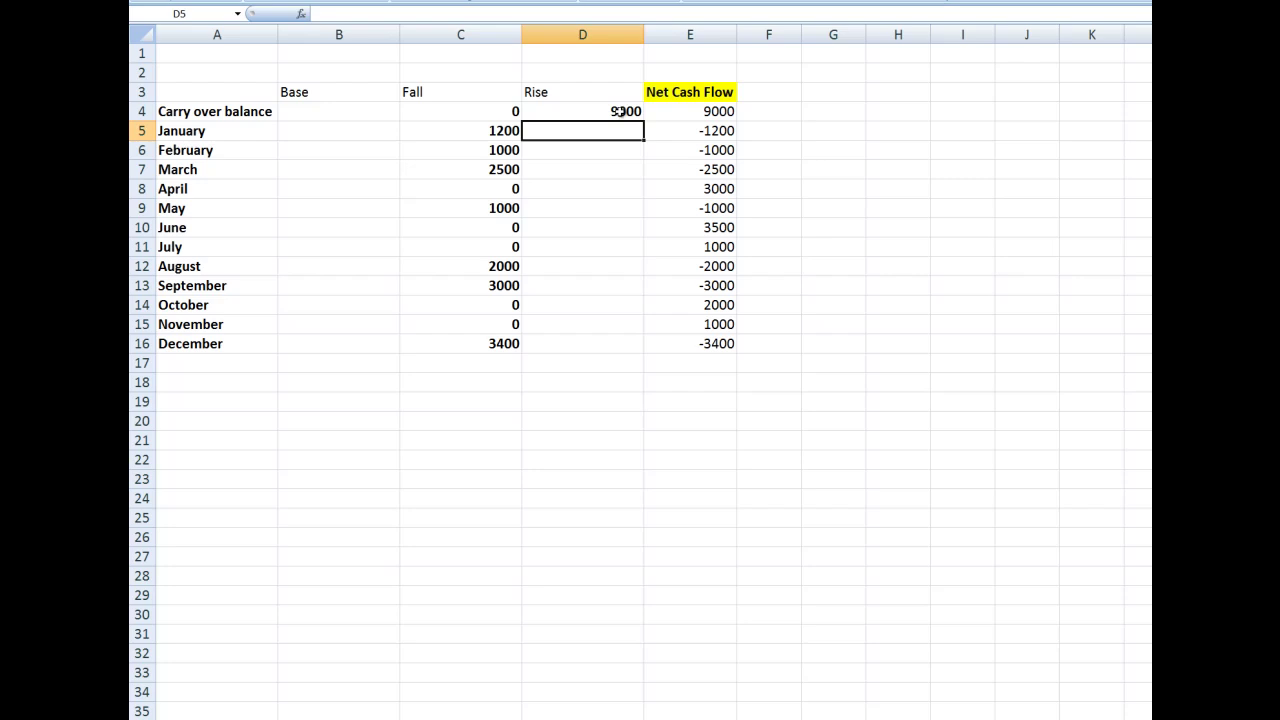
{"action": "left_click", "coordinate": [619, 111]}
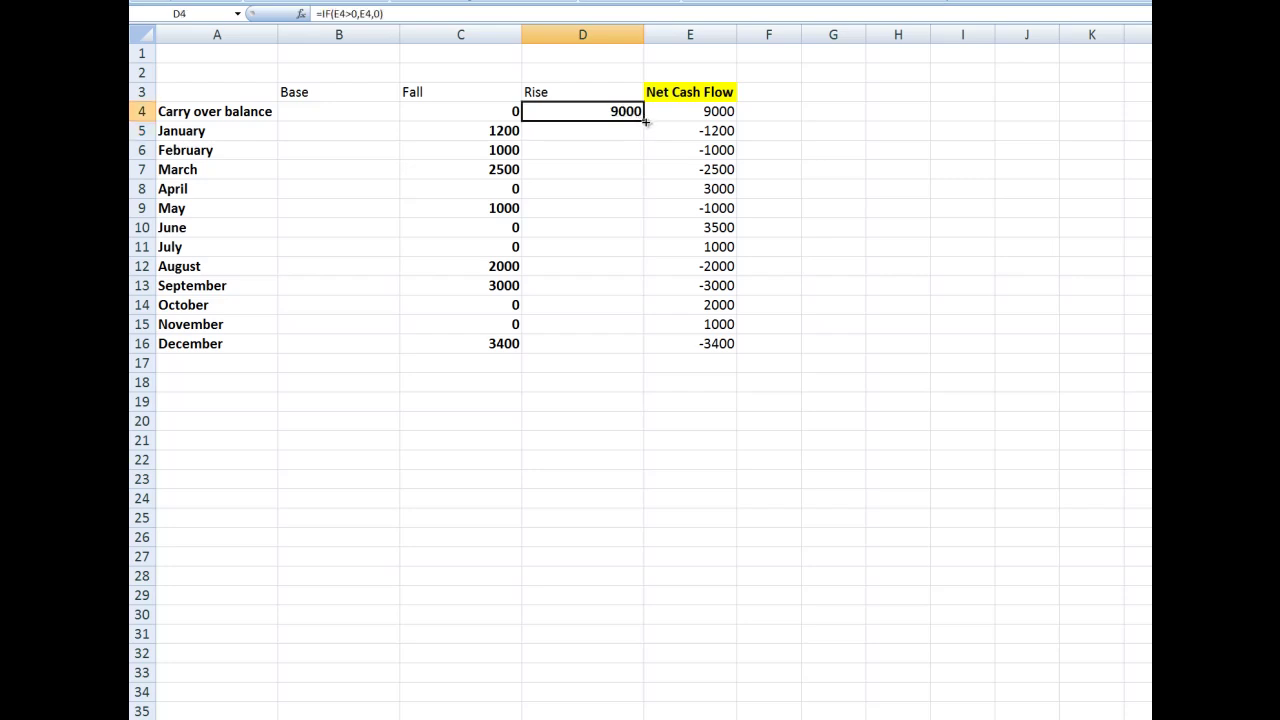
{"action": "left_click_drag", "start_coordinate": [645, 121], "coordinate": [648, 347]}
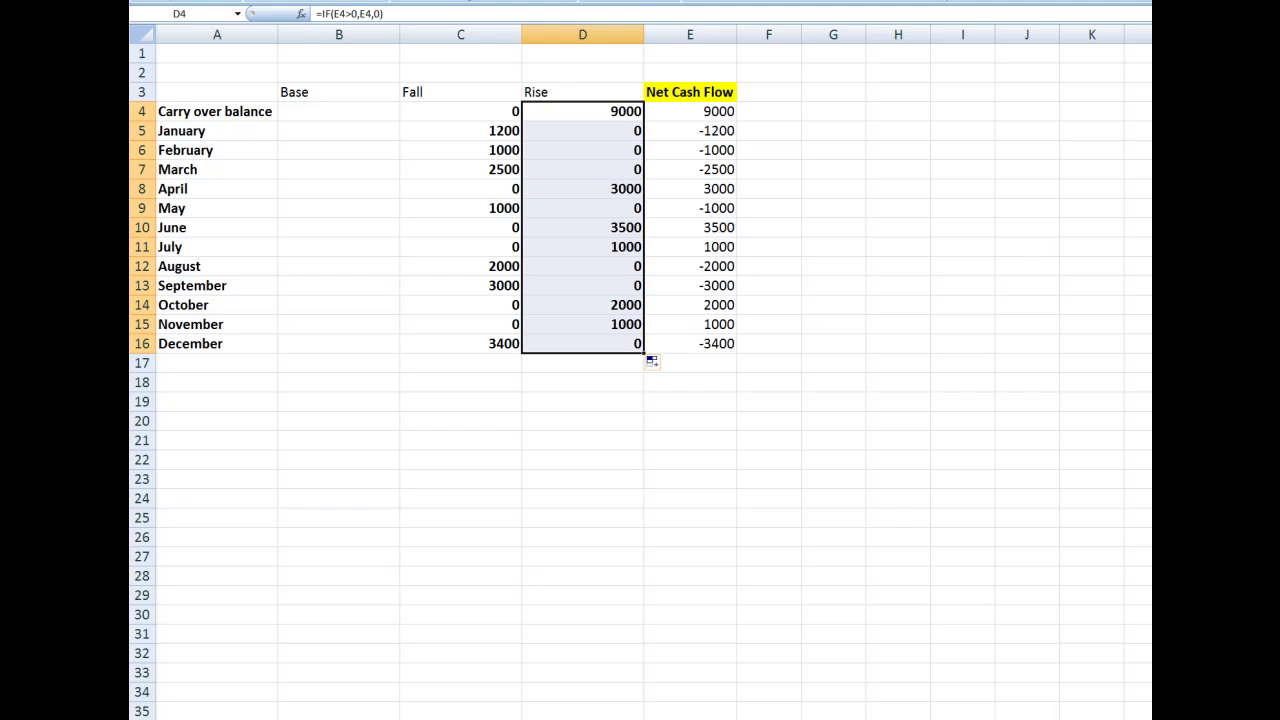
{"action": "left_click", "coordinate": [460, 382]}
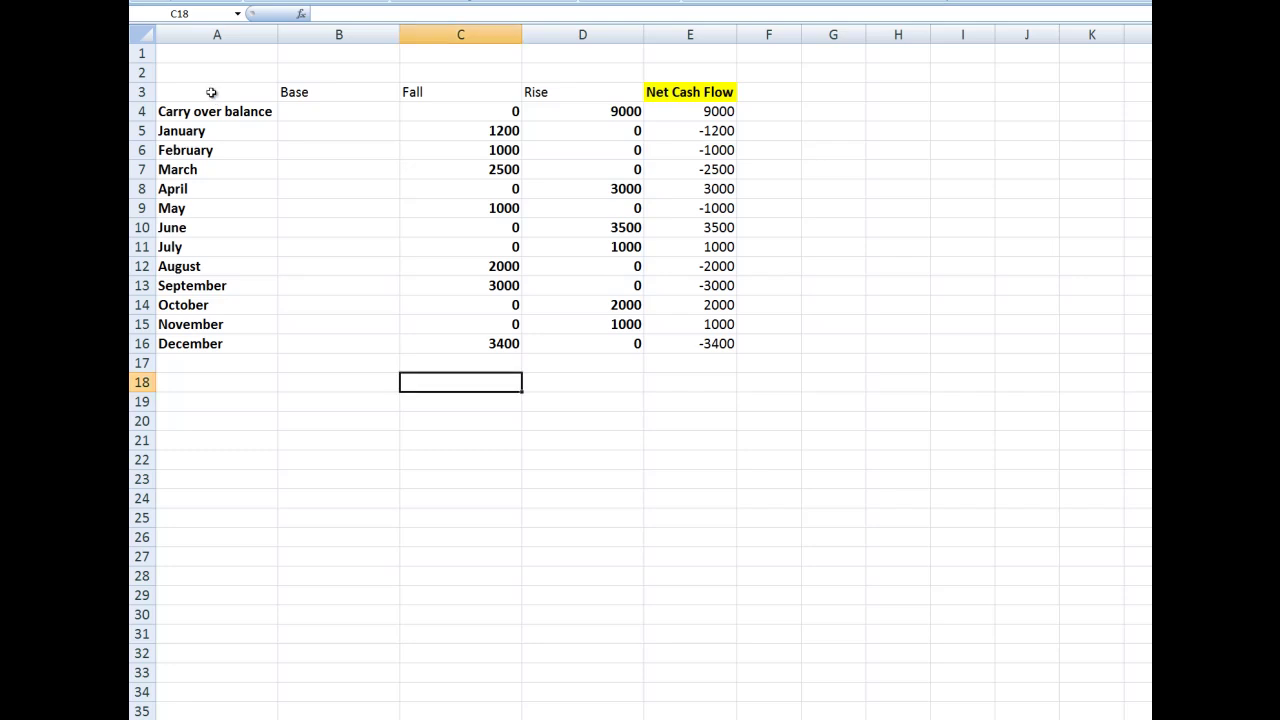
{"action": "left_click_drag", "start_coordinate": [211, 92], "coordinate": [591, 338]}
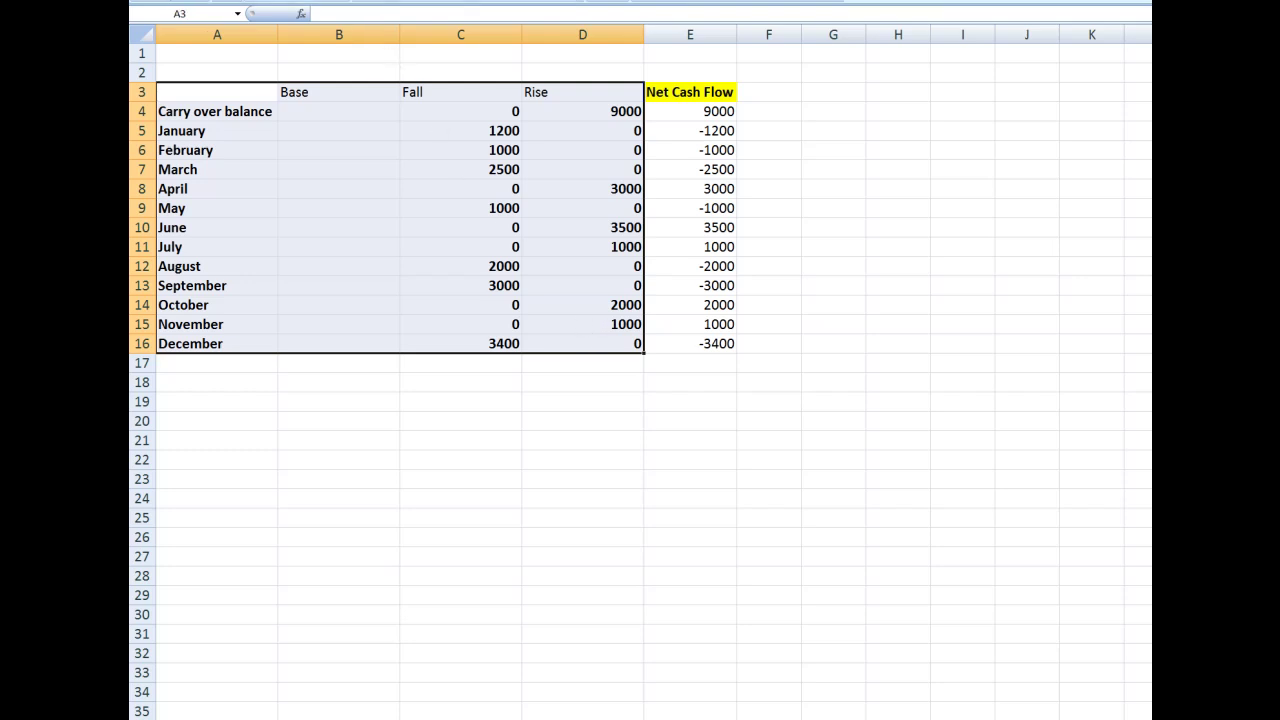
{"action": "left_click", "coordinate": [375, 1]}
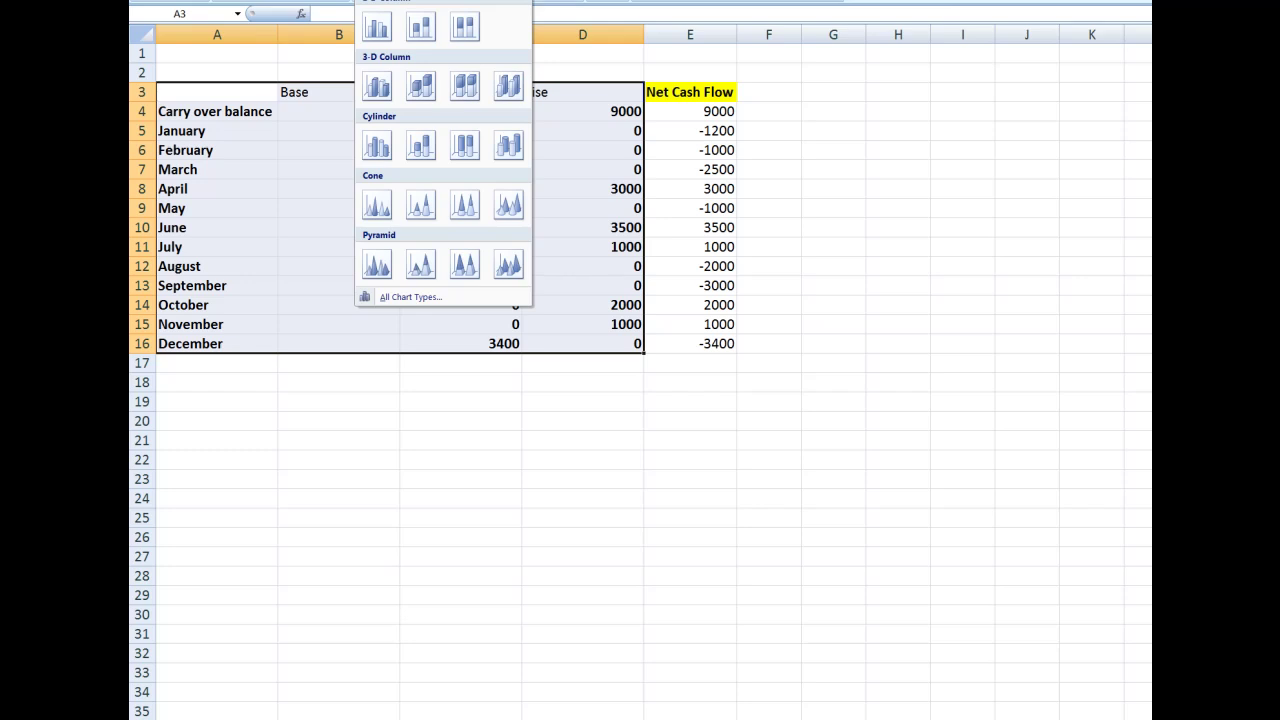
{"action": "left_click", "coordinate": [422, 33]}
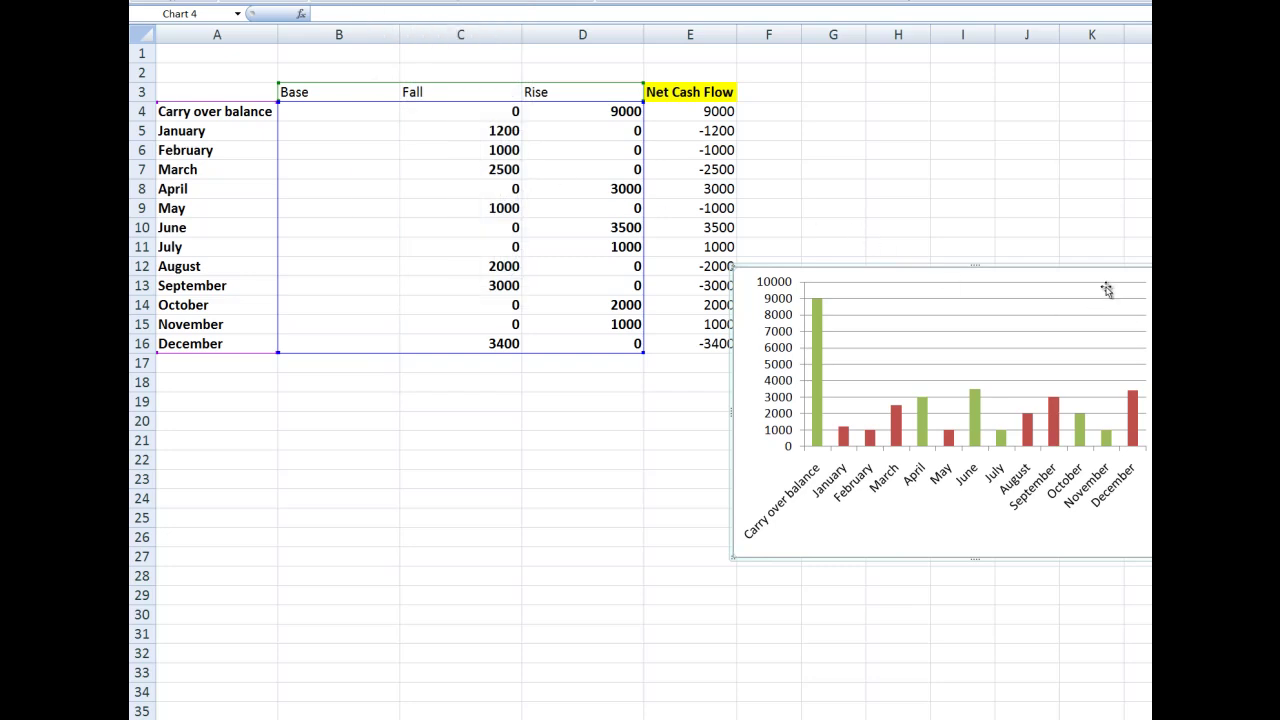
{"action": "left_click_drag", "start_coordinate": [1103, 277], "coordinate": [553, 386]}
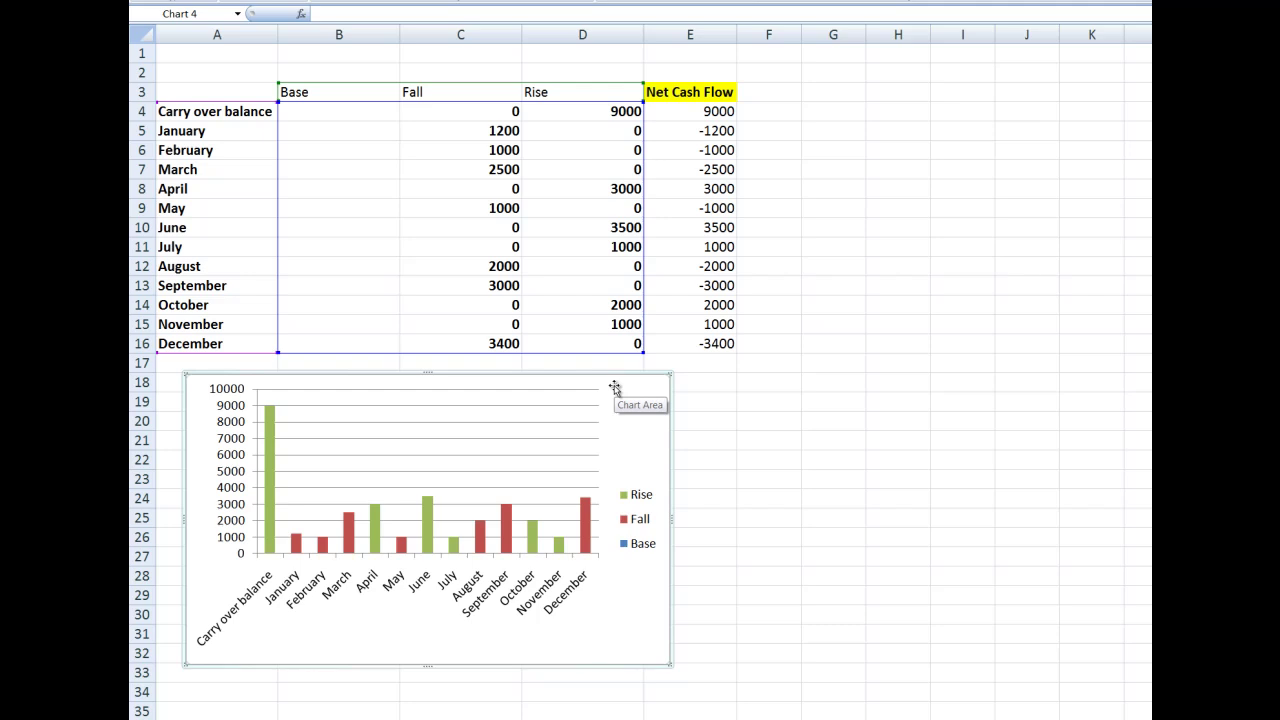
{"action": "key", "text": "Delete"}
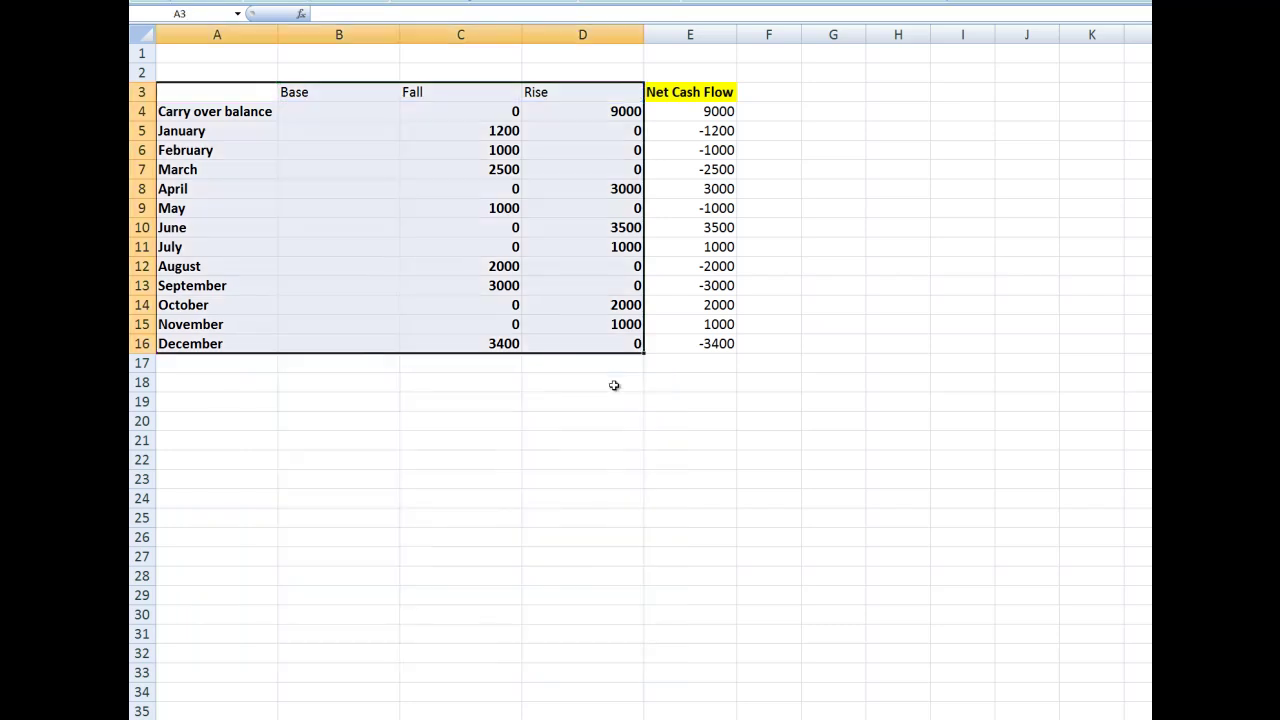
Enter =B4+D4-C5 in B5 and fill it down to B16, giving 7800 to 5400.
{"action": "left_click", "coordinate": [320, 130]}
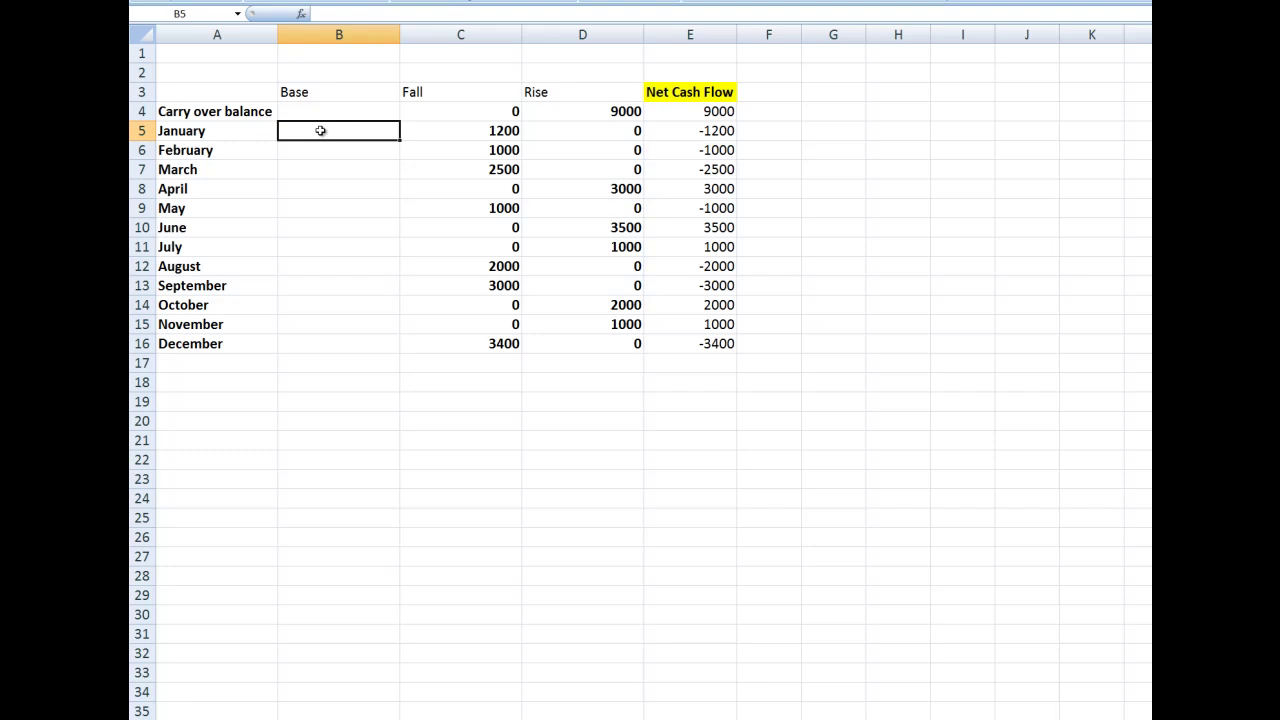
{"action": "type", "text": "="}
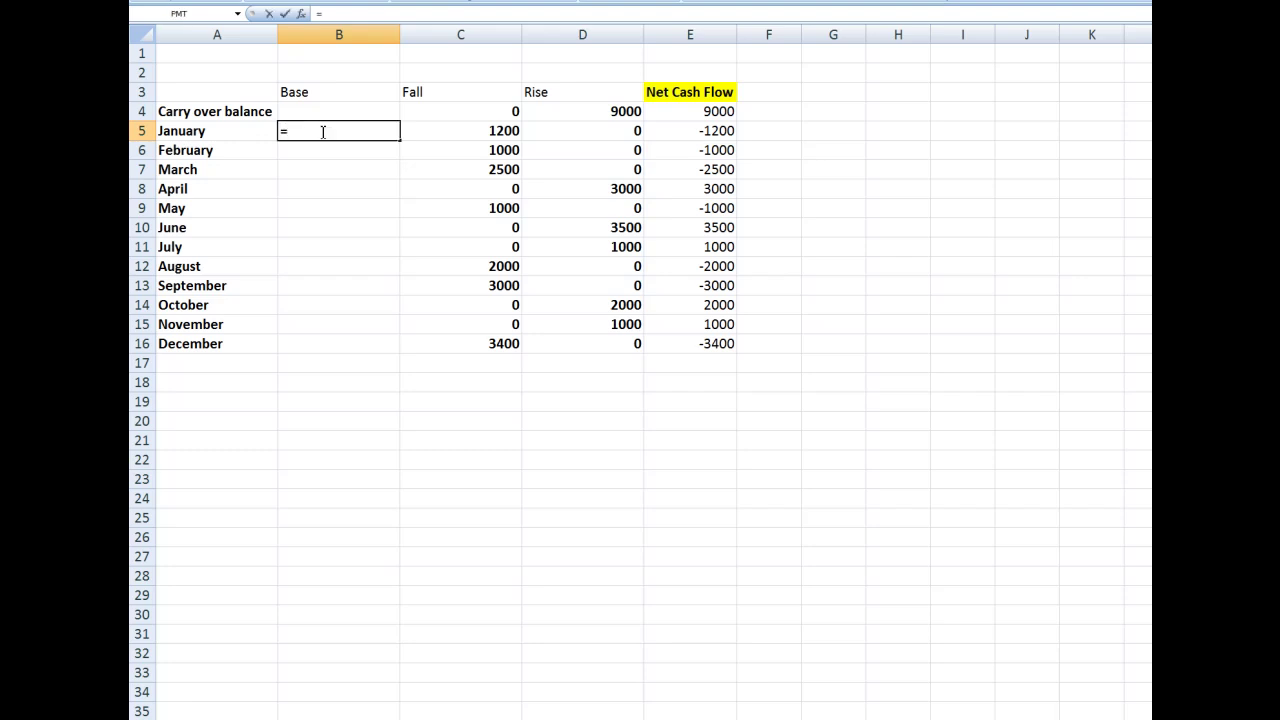
{"action": "type", "text": "b4+d"}
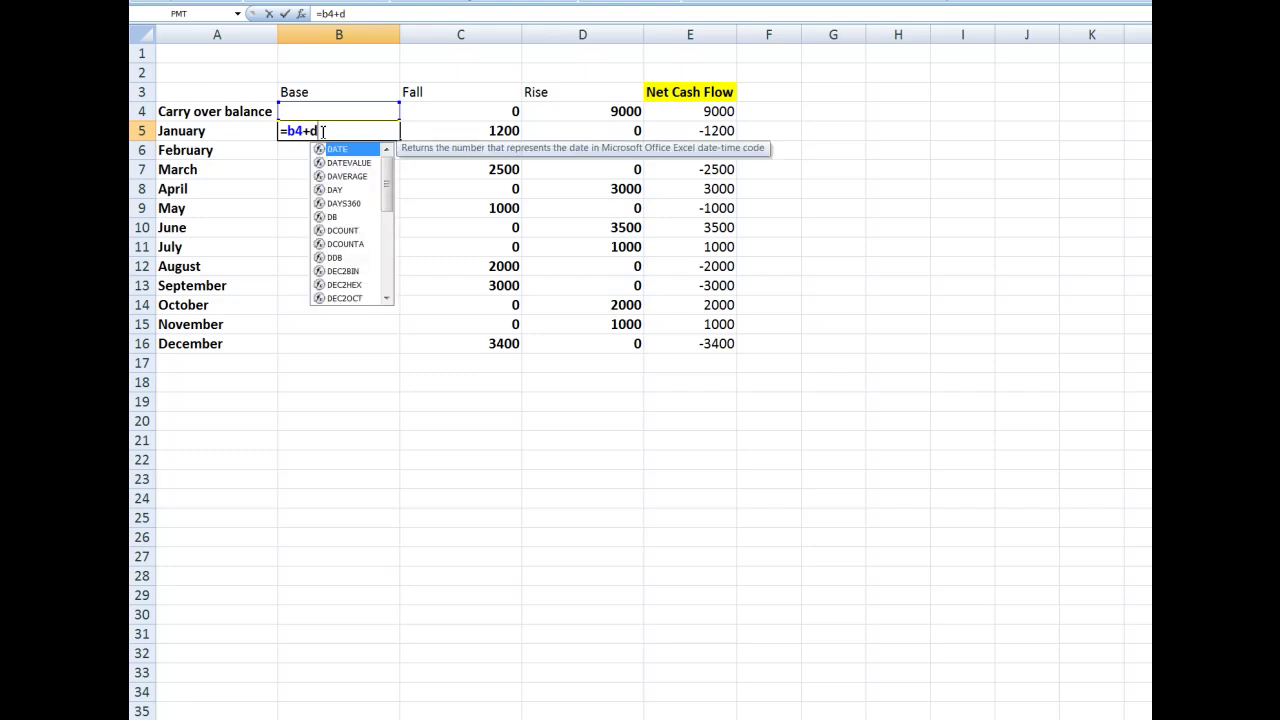
{"action": "type", "text": "4-c5"}
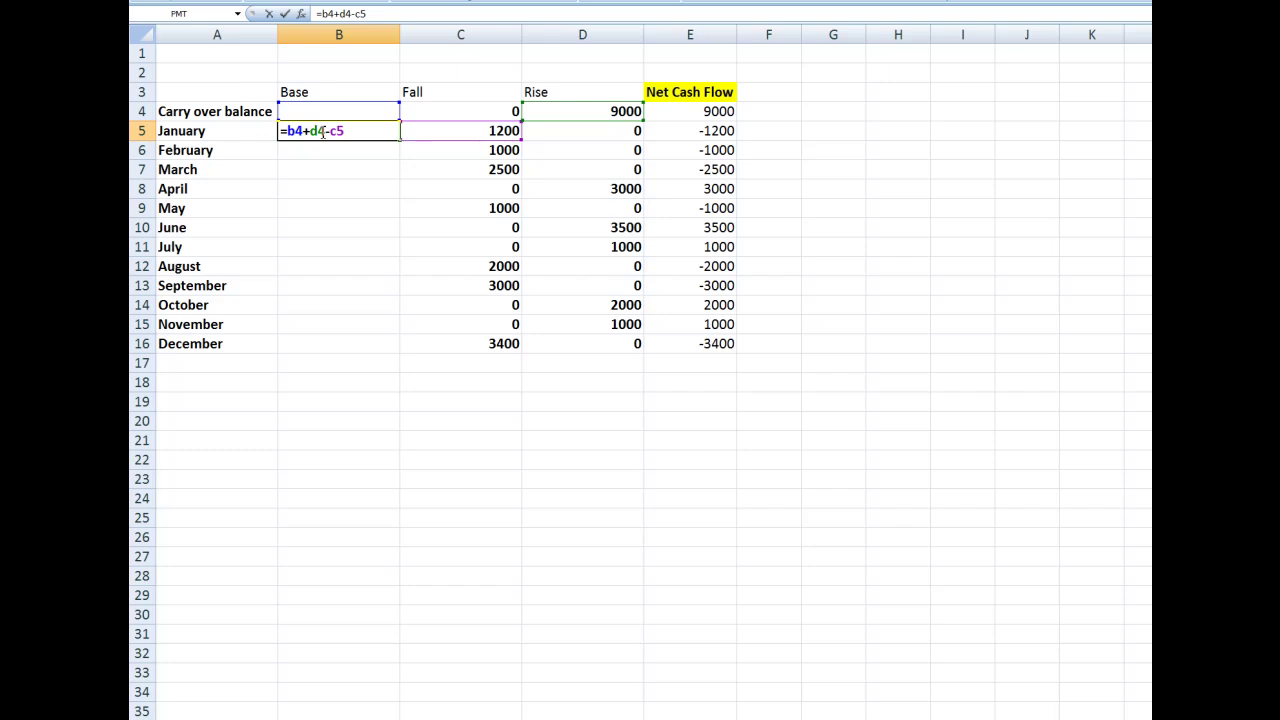
{"action": "key", "text": "Return"}
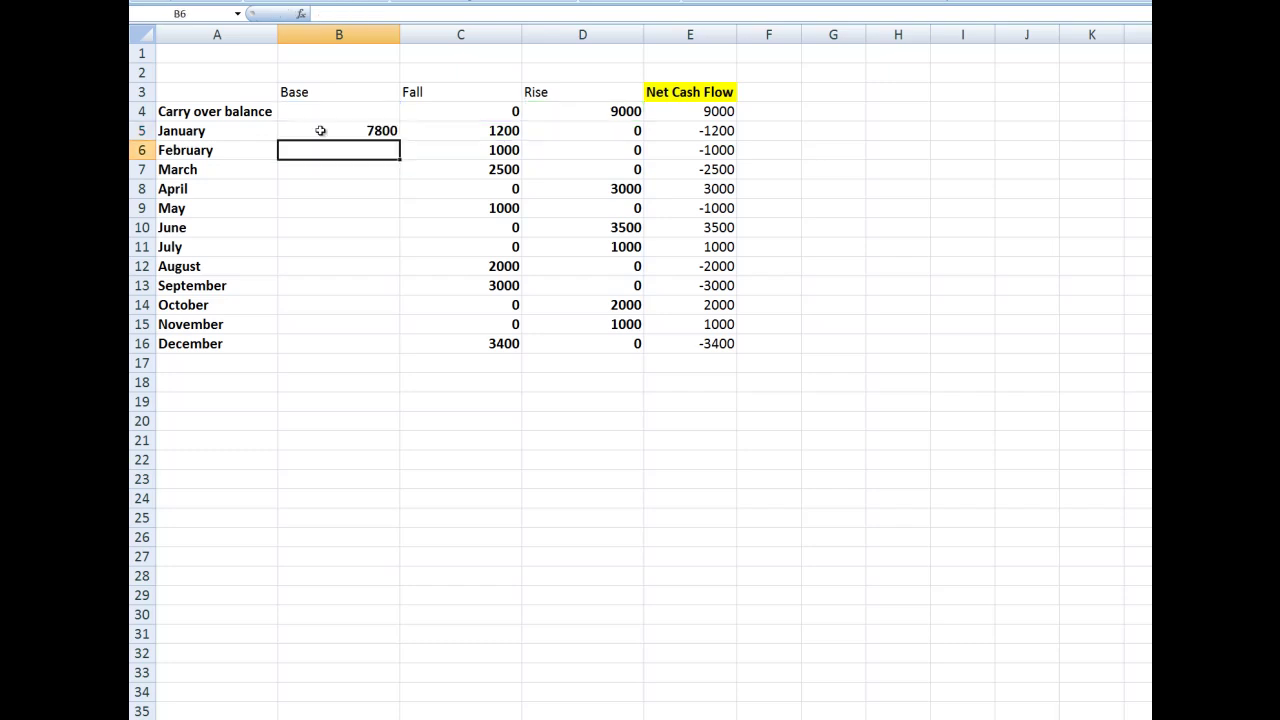
{"action": "left_click", "coordinate": [376, 131]}
{"action": "left_click_drag", "start_coordinate": [398, 140], "coordinate": [398, 347]}
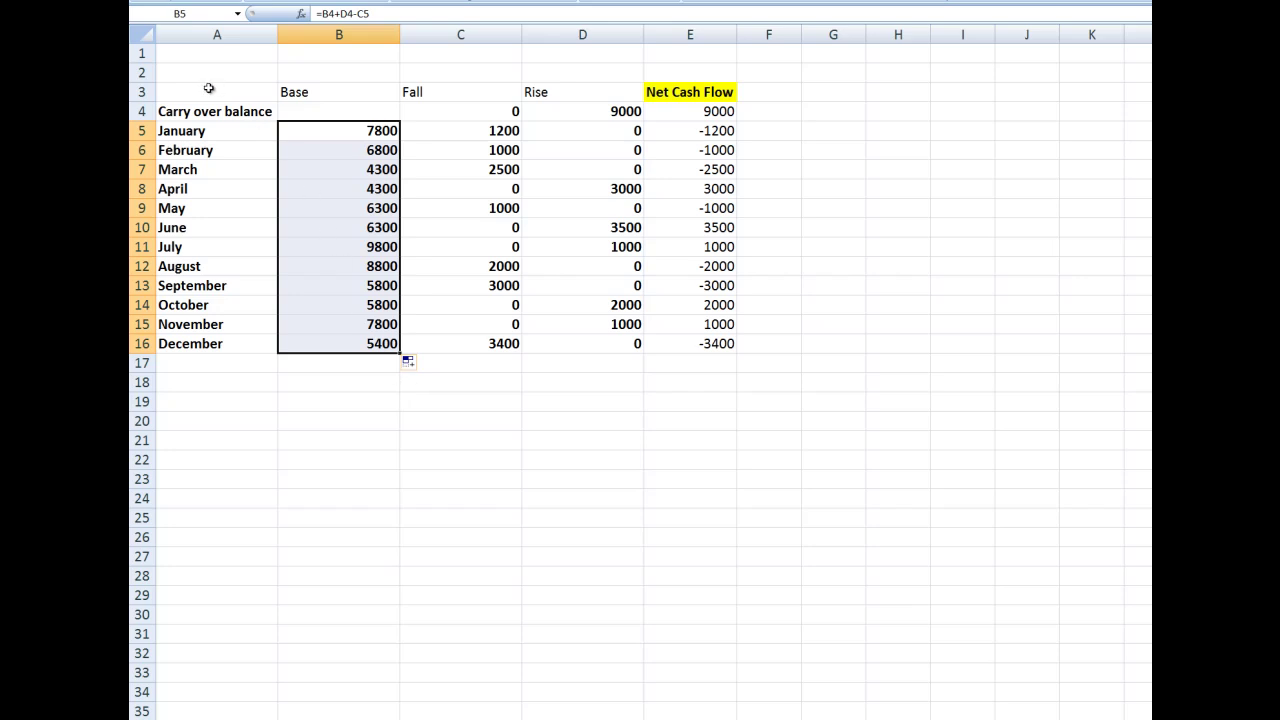
{"action": "left_click_drag", "start_coordinate": [209, 88], "coordinate": [570, 340]}
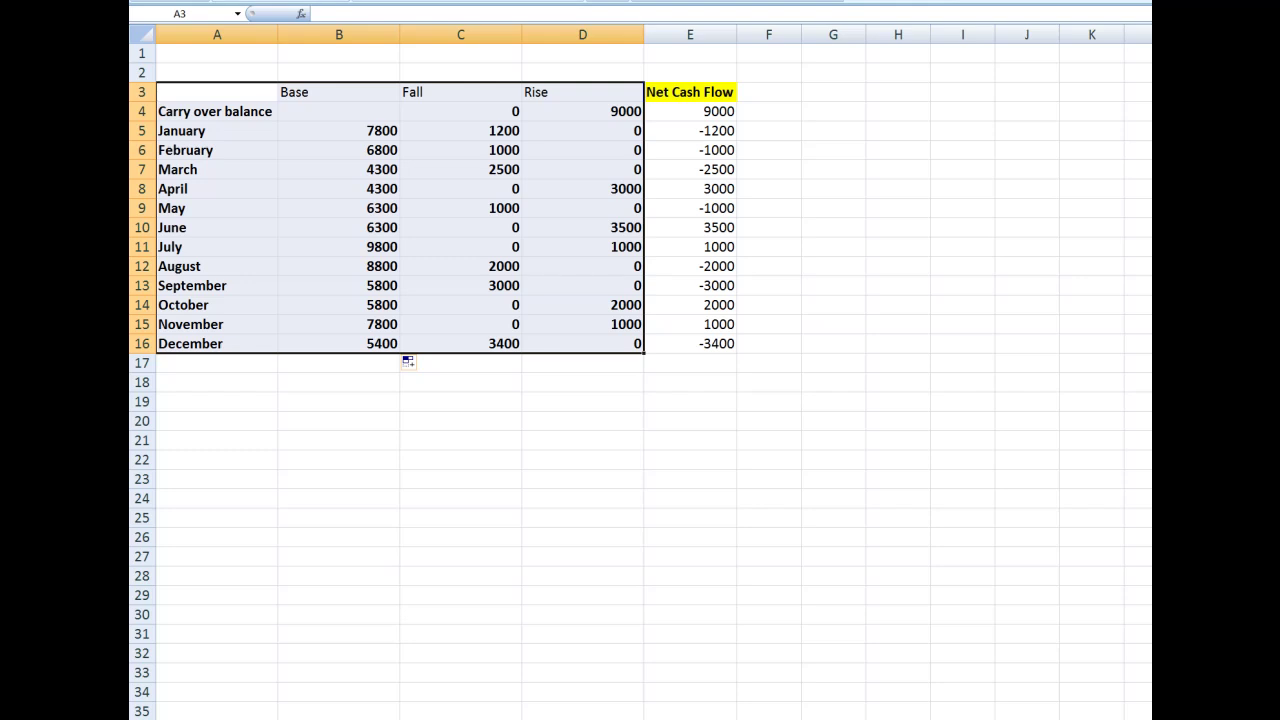
Insert a 2-D stacked column chart of A3:D16 and place it below the table.
{"action": "key", "text": "alt+n"}
{"action": "key", "text": "c"}
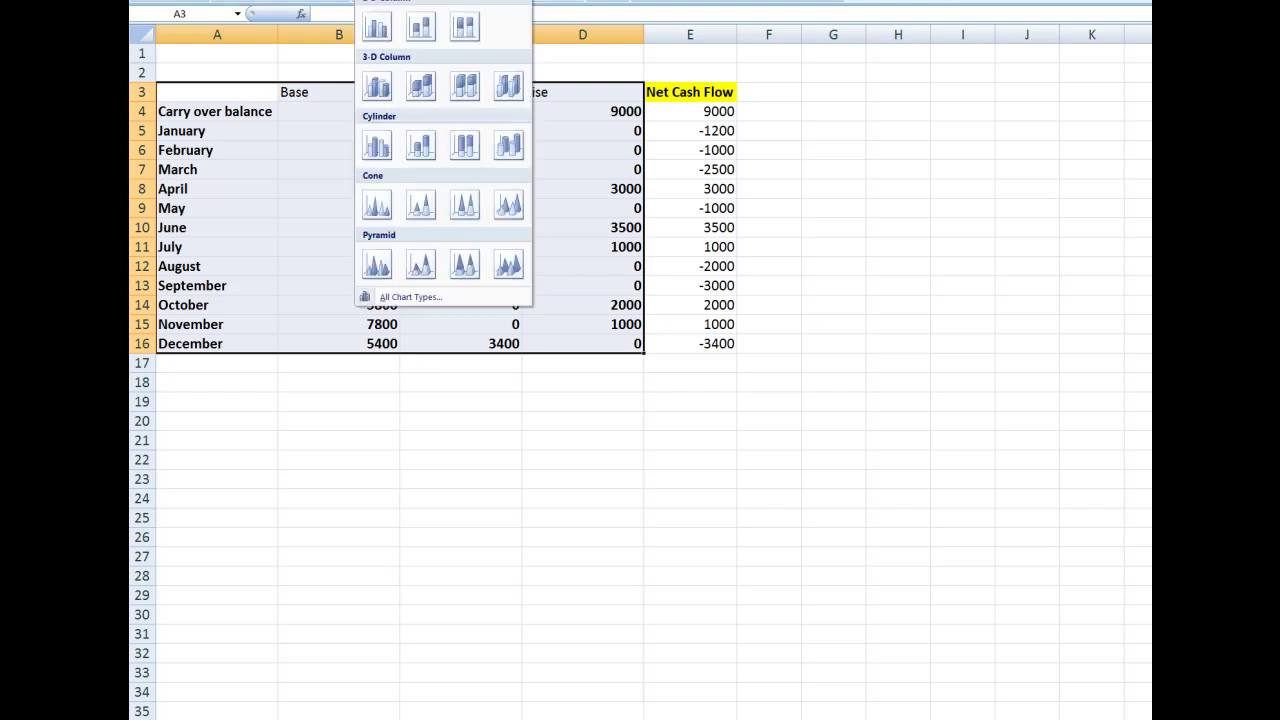
{"action": "left_click", "coordinate": [420, 27]}
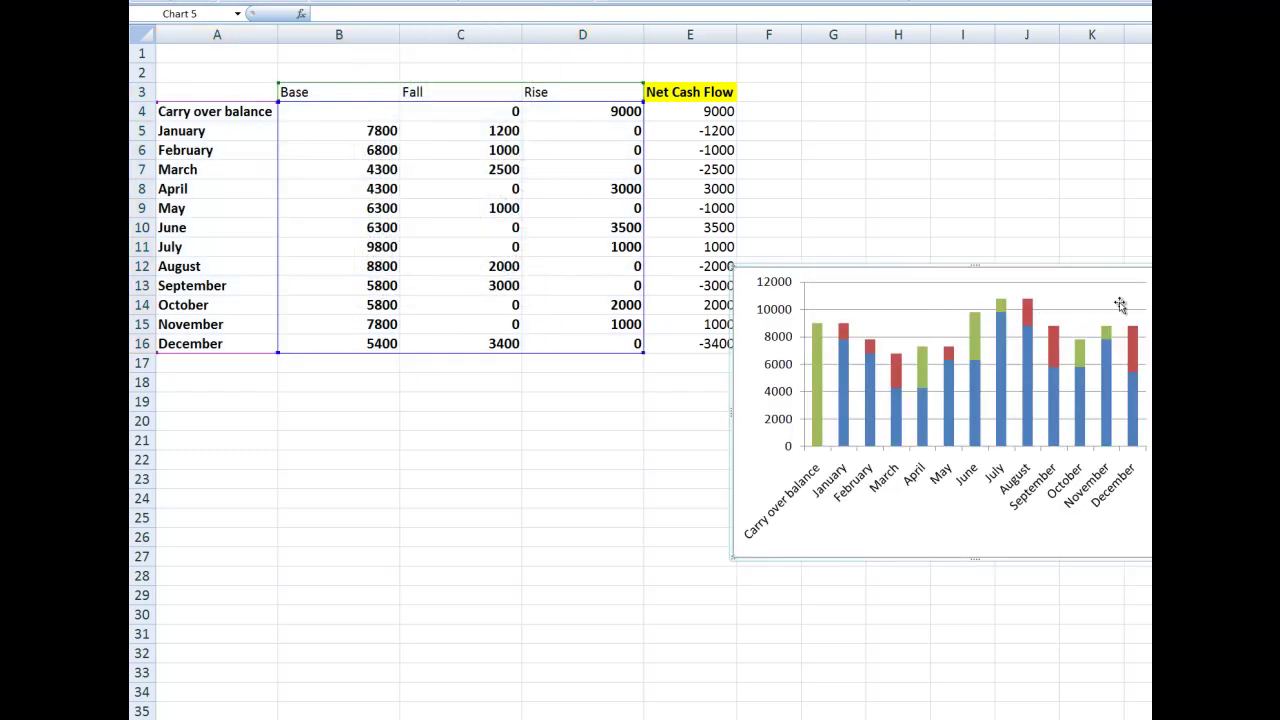
{"action": "left_click_drag", "start_coordinate": [1173, 282], "coordinate": [652, 388]}
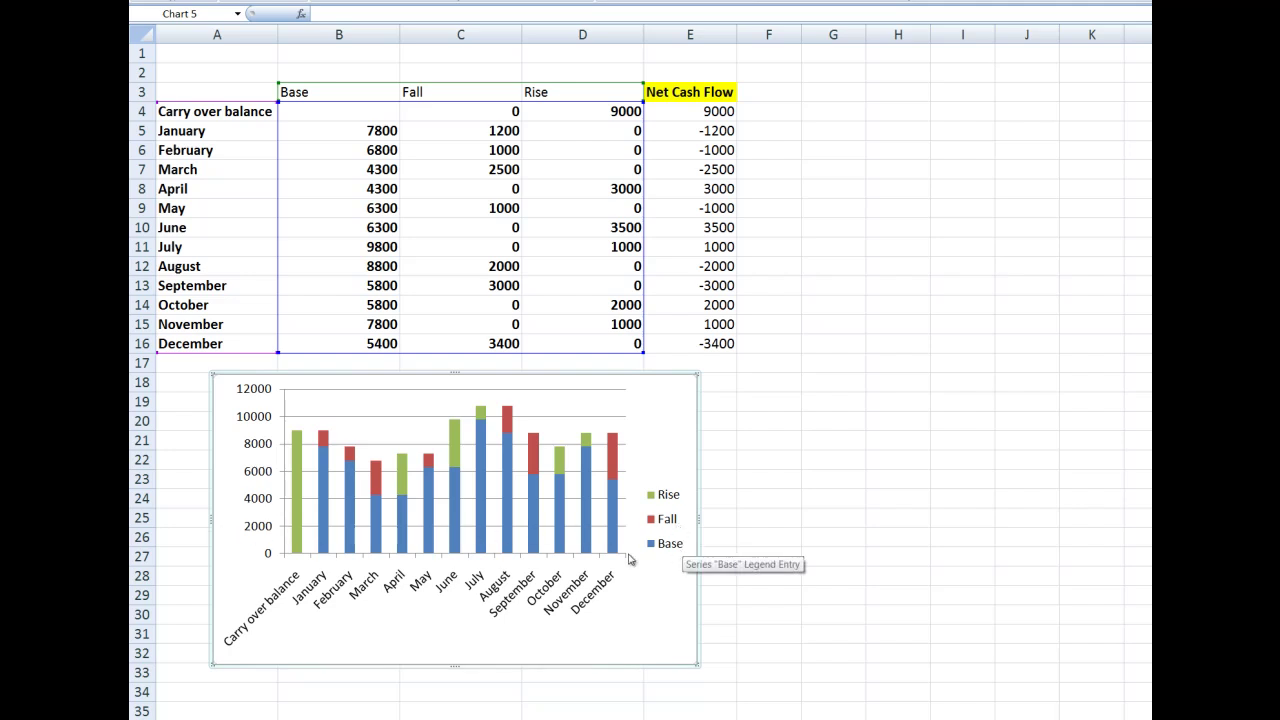
Give the Base series no fill and no border line.
{"action": "right_click", "coordinate": [324, 528]}
{"action": "left_click", "coordinate": [380, 656]}
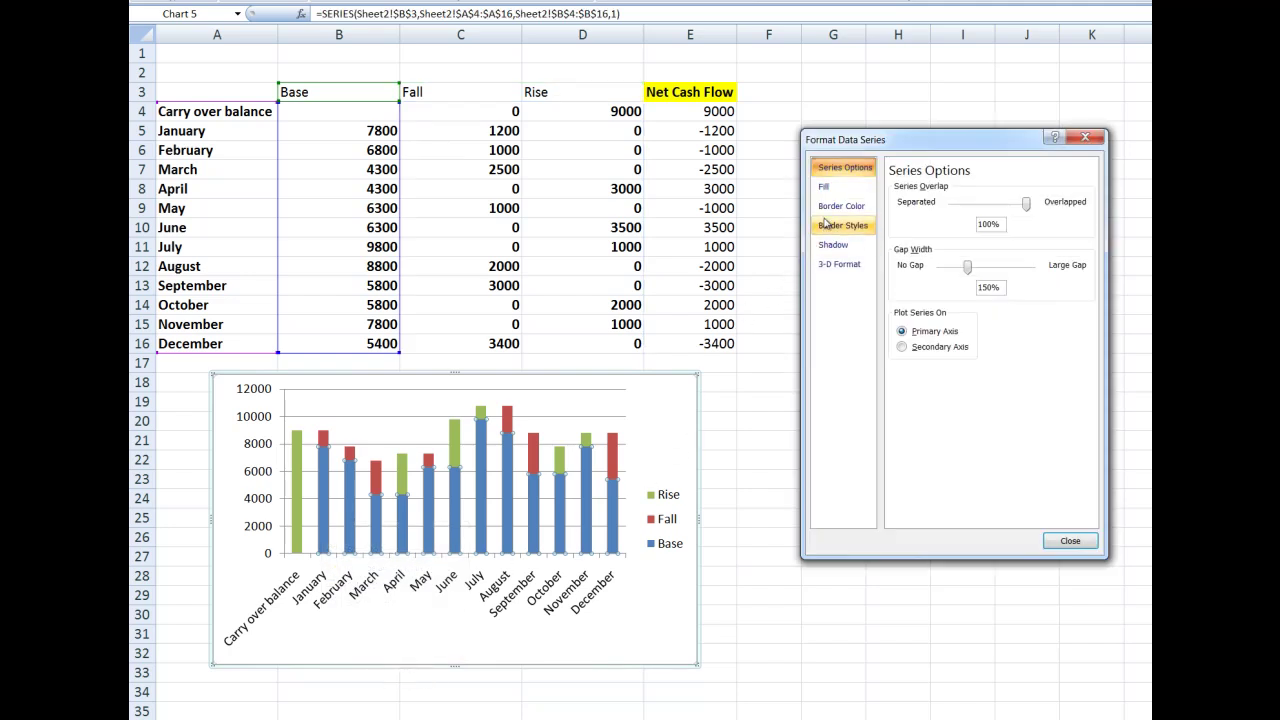
{"action": "left_click", "coordinate": [824, 187]}
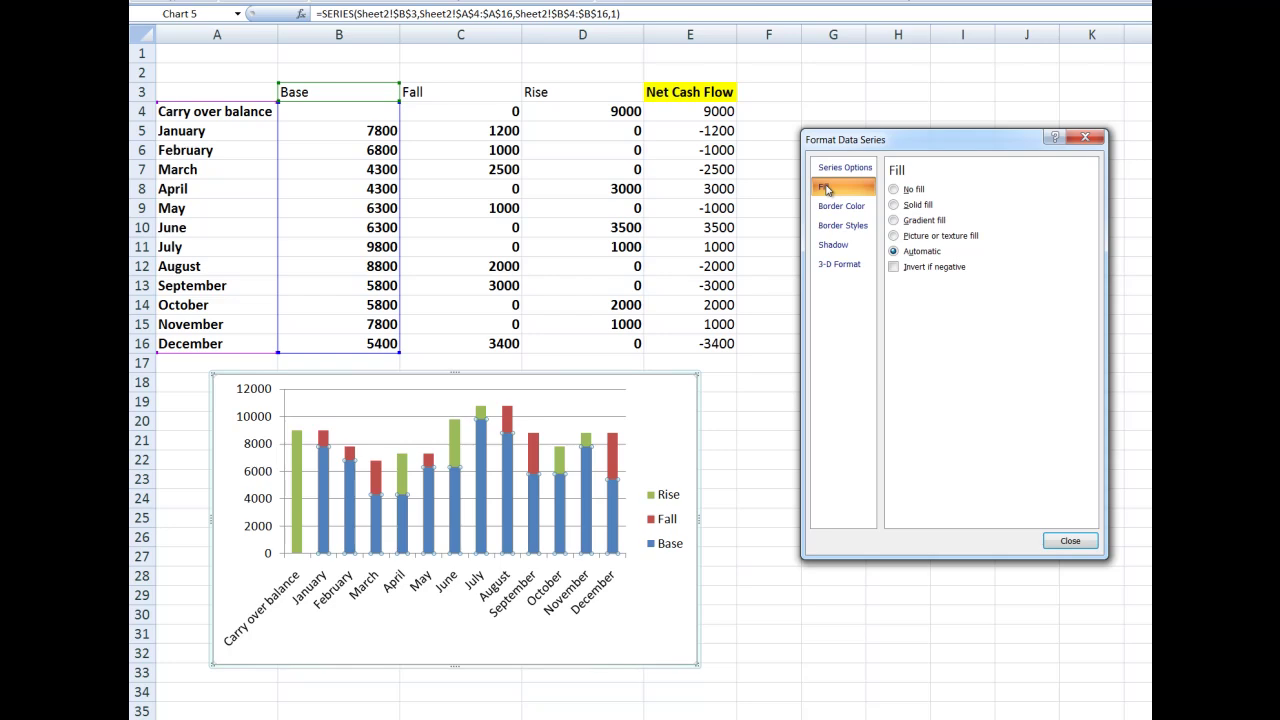
{"action": "left_click", "coordinate": [895, 190]}
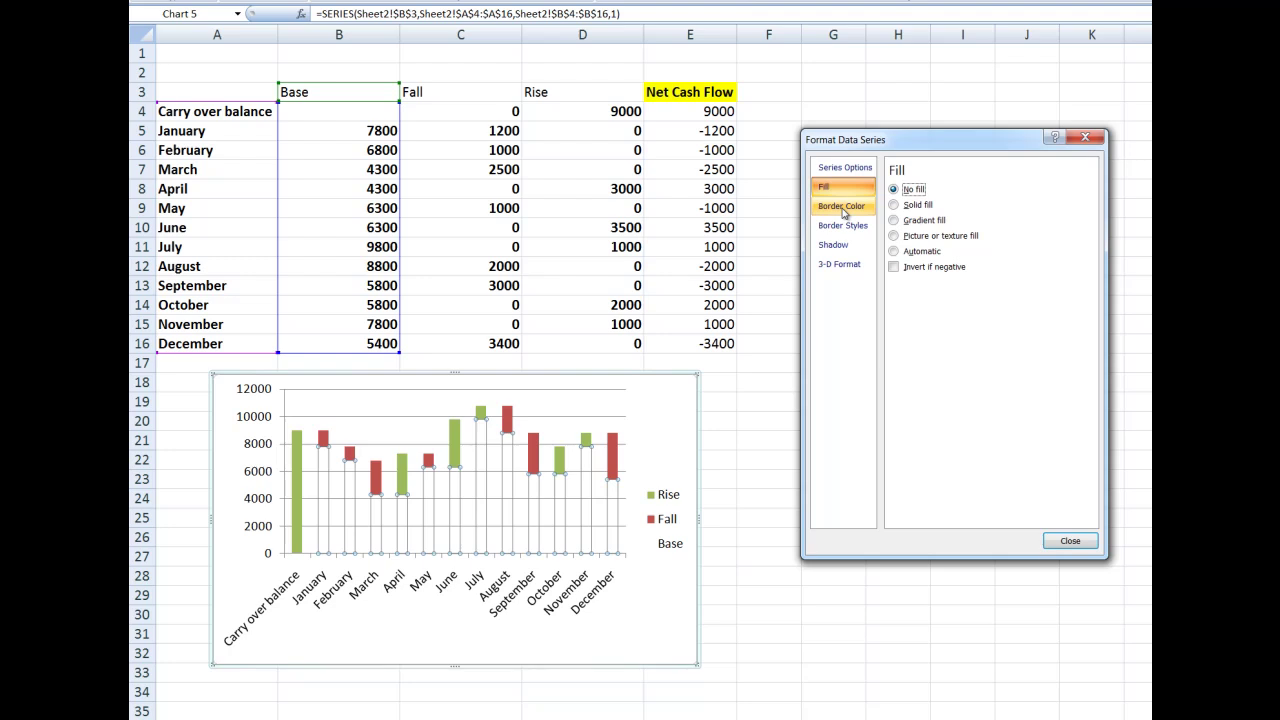
{"action": "left_click", "coordinate": [842, 208]}
{"action": "left_click", "coordinate": [895, 190]}
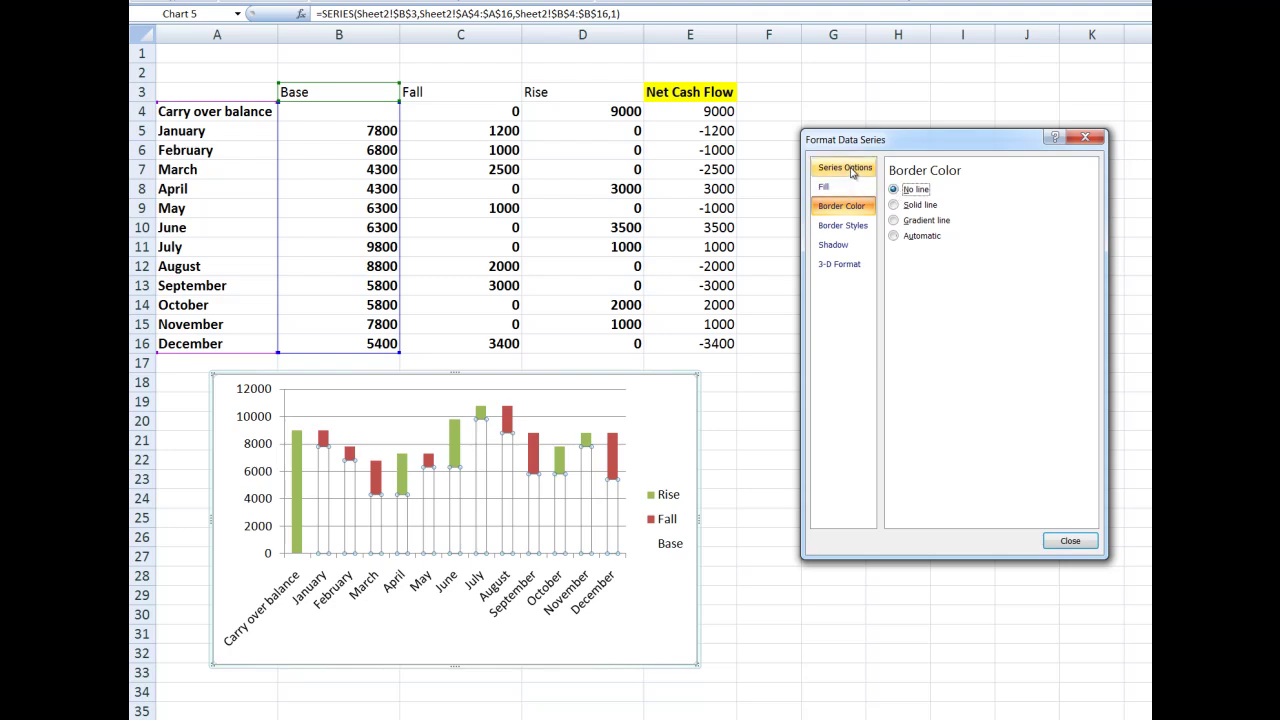
Set the series gap width to 11%.
{"action": "left_click", "coordinate": [852, 170]}
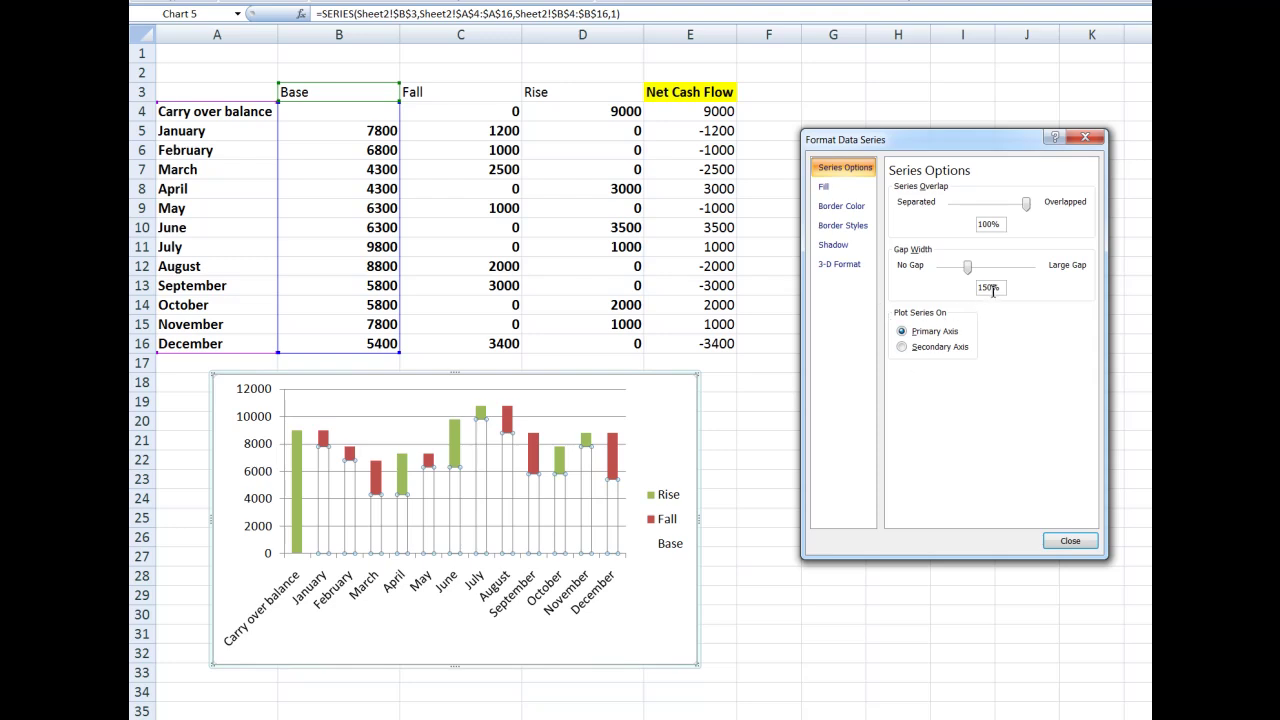
{"action": "left_click_drag", "start_coordinate": [1002, 289], "coordinate": [970, 290]}
{"action": "type", "text": "11%"}
{"action": "left_click", "coordinate": [1070, 541]}
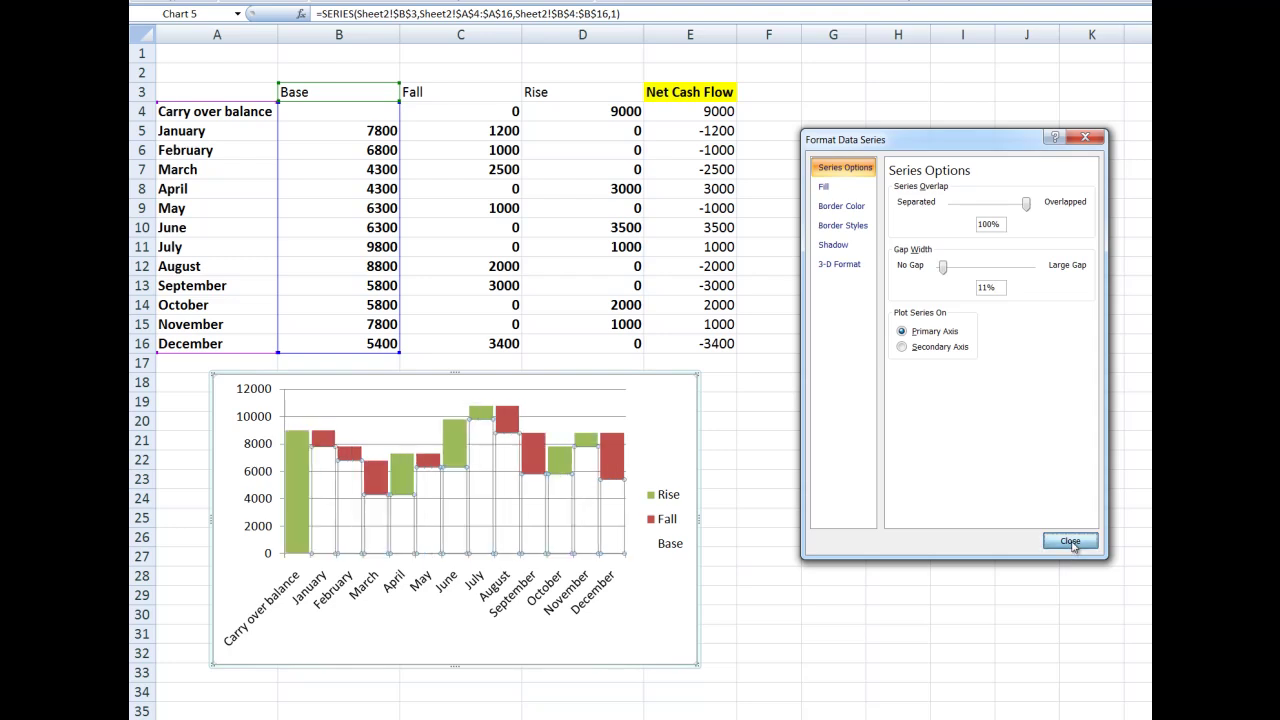
Delete the Base entry from the chart legend, leaving Rise and Fall.
{"action": "left_click", "coordinate": [770, 556]}
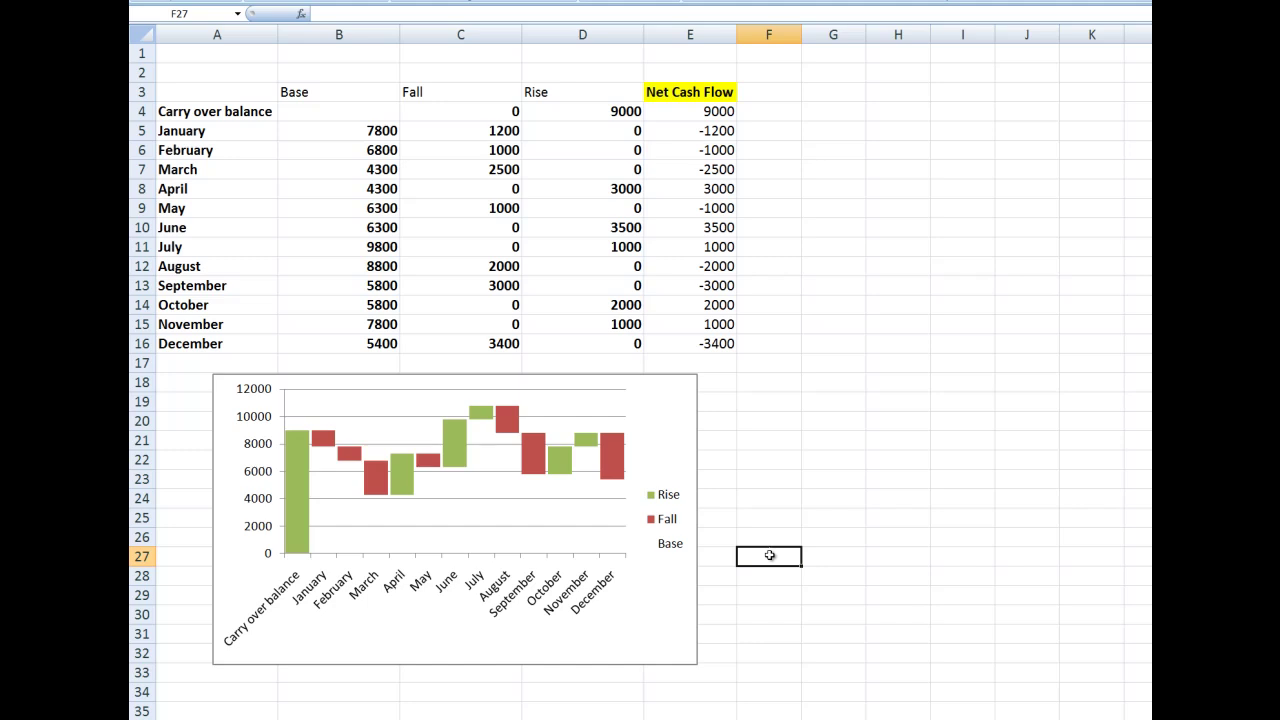
{"action": "left_click", "coordinate": [671, 548]}
{"action": "left_click", "coordinate": [671, 548]}
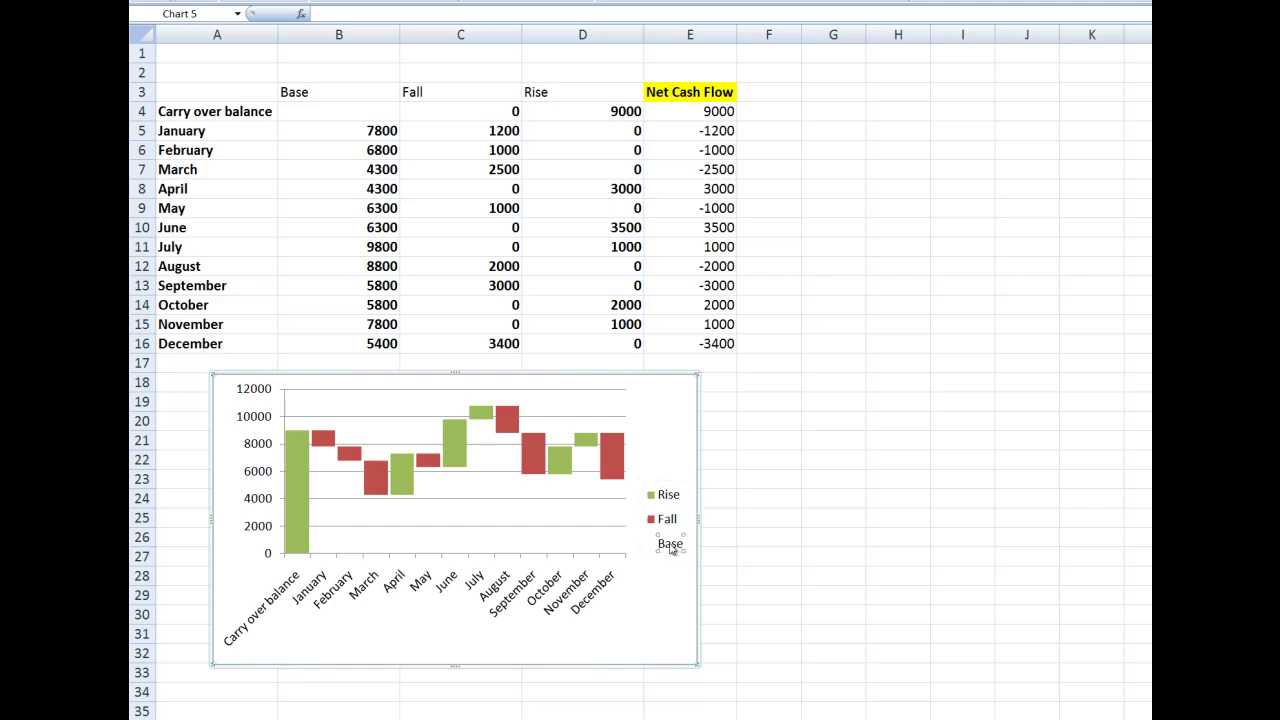
{"action": "key", "text": "Delete"}
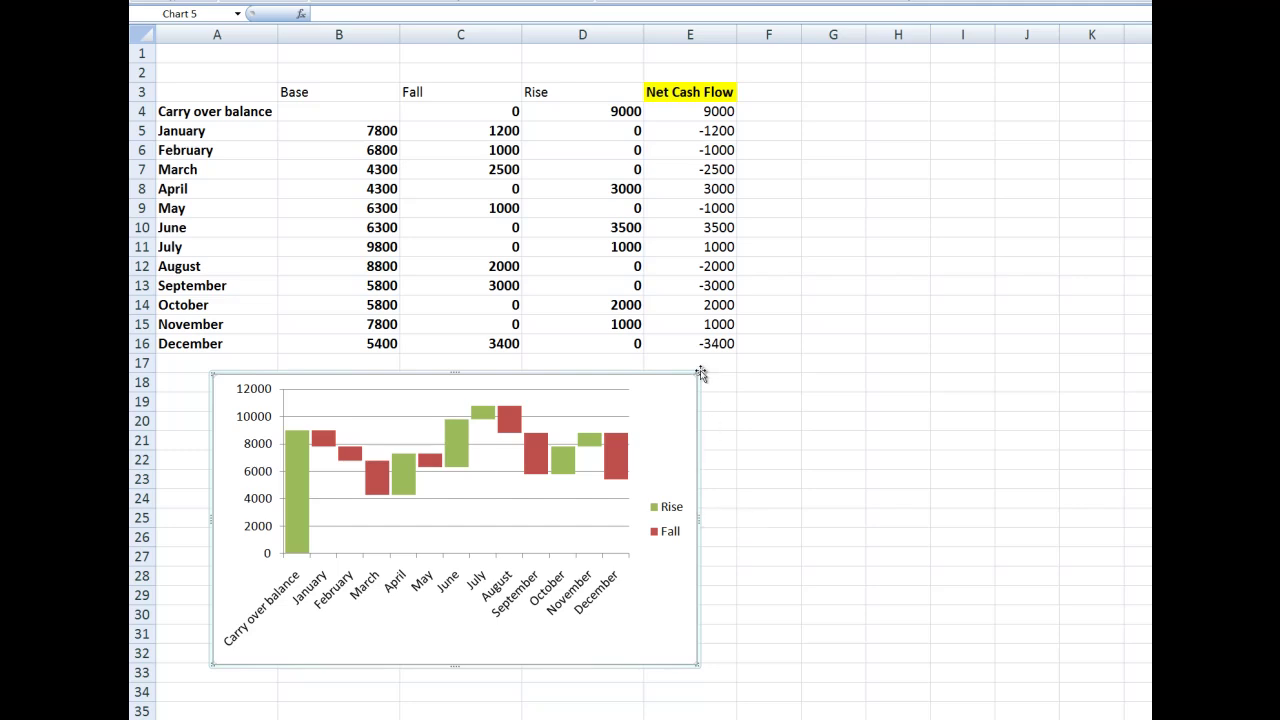
Stretch the waterfall chart wider to the right.
{"action": "left_click_drag", "start_coordinate": [699, 375], "coordinate": [1068, 376]}
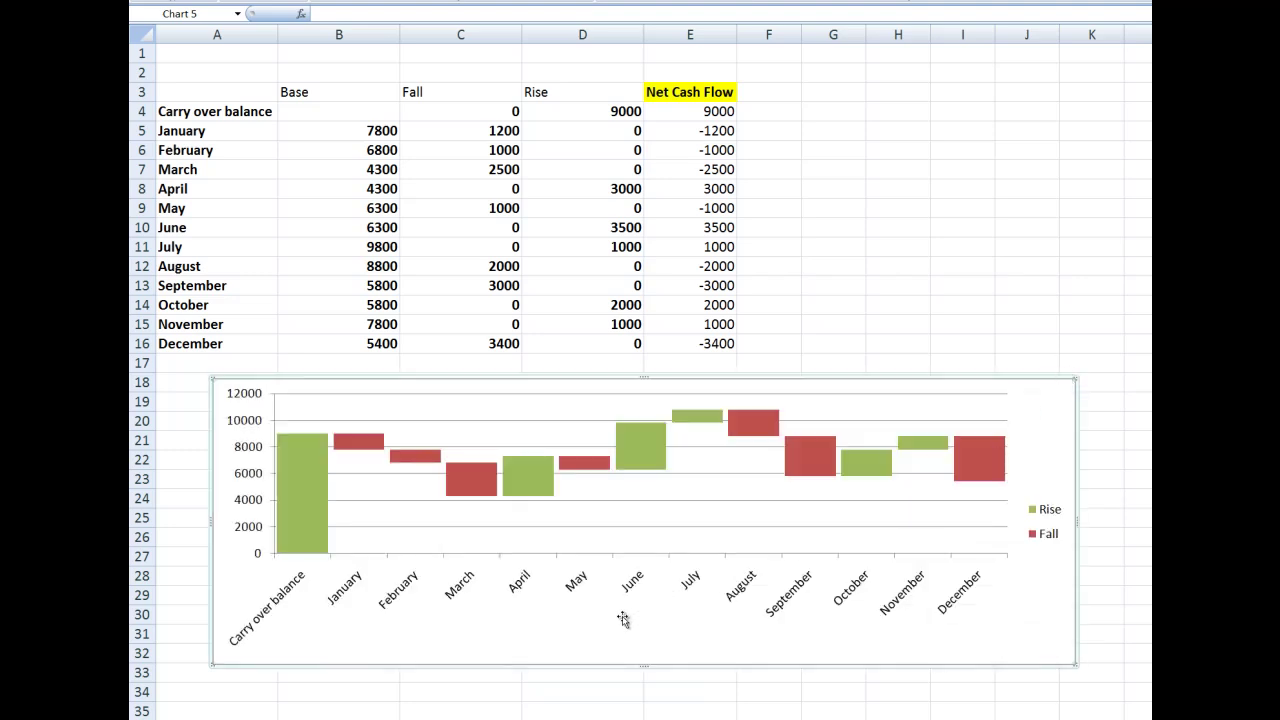